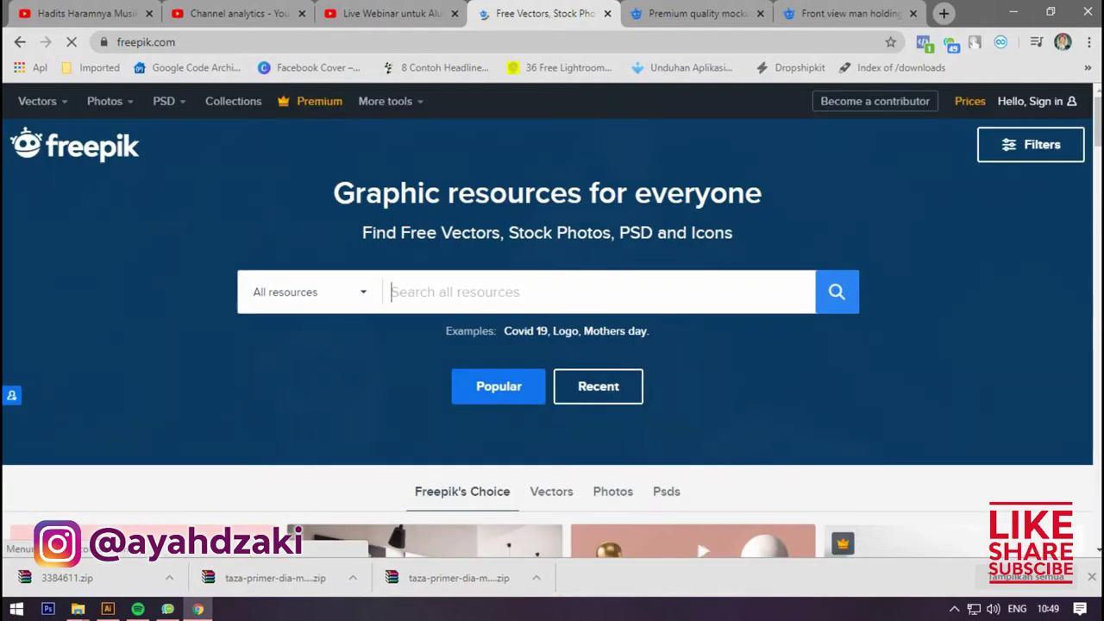
Search all Freepik resources for "mock up" and browse the results
{"action": "type", "text": "mock up"}
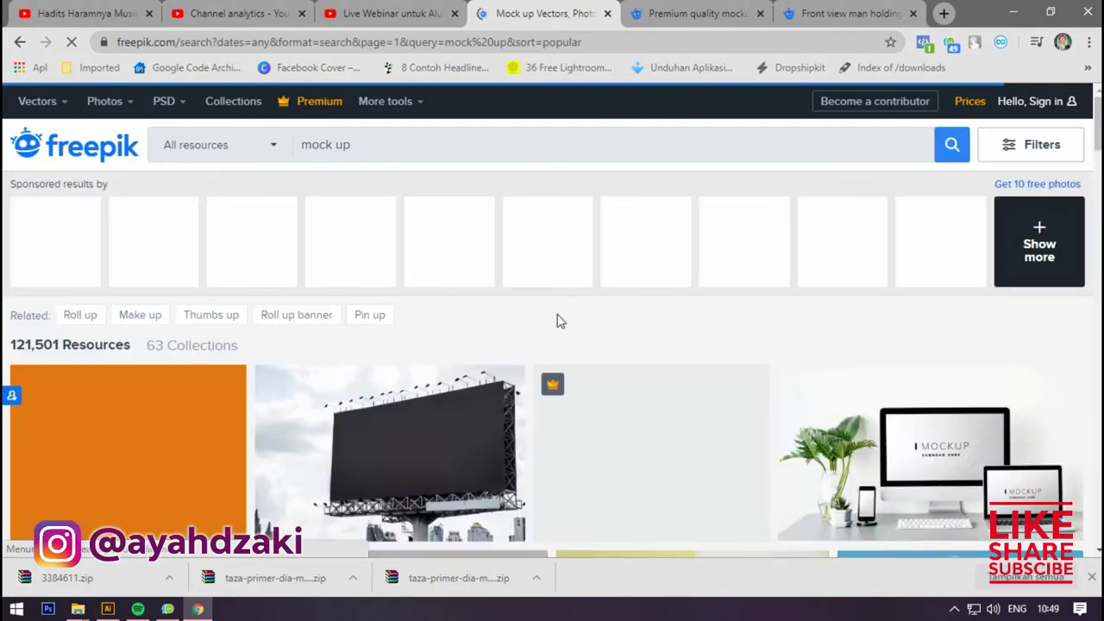
{"action": "scroll", "coordinate": [558, 321], "scroll_direction": "down", "scroll_amount": 5}
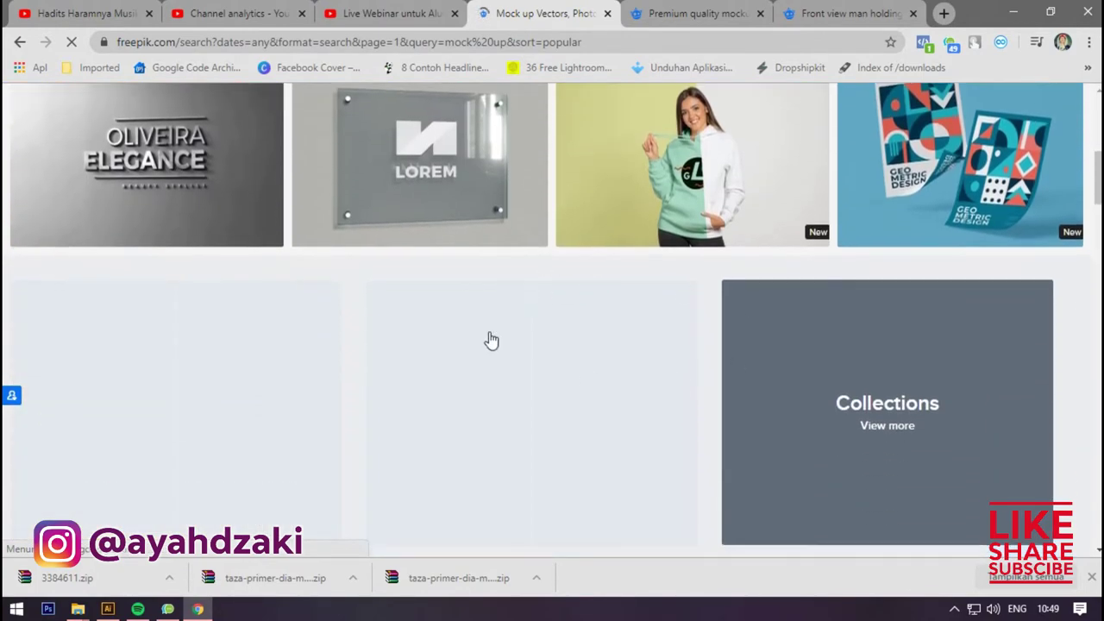
{"action": "scroll", "coordinate": [504, 341], "scroll_direction": "down", "scroll_amount": 6}
{"action": "scroll", "coordinate": [499, 328], "scroll_direction": "down", "scroll_amount": 3}
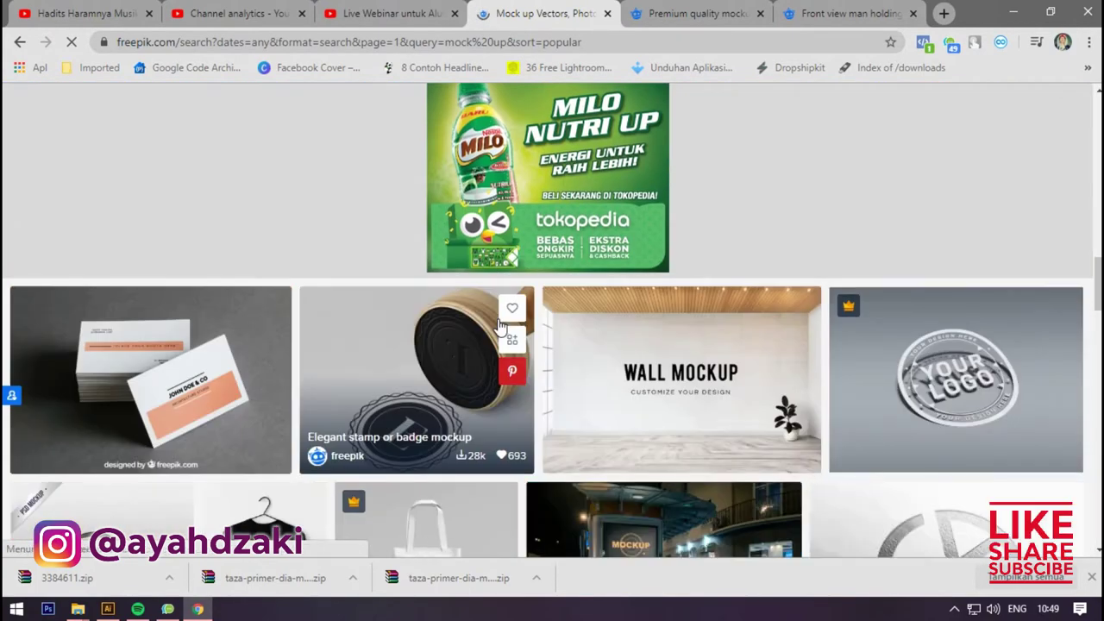
{"action": "scroll", "coordinate": [499, 326], "scroll_direction": "down", "scroll_amount": 5}
Examine the related coffee cup, mug and packaging mockups on the already open premium quality mockup page
{"action": "left_click", "coordinate": [630, 17]}
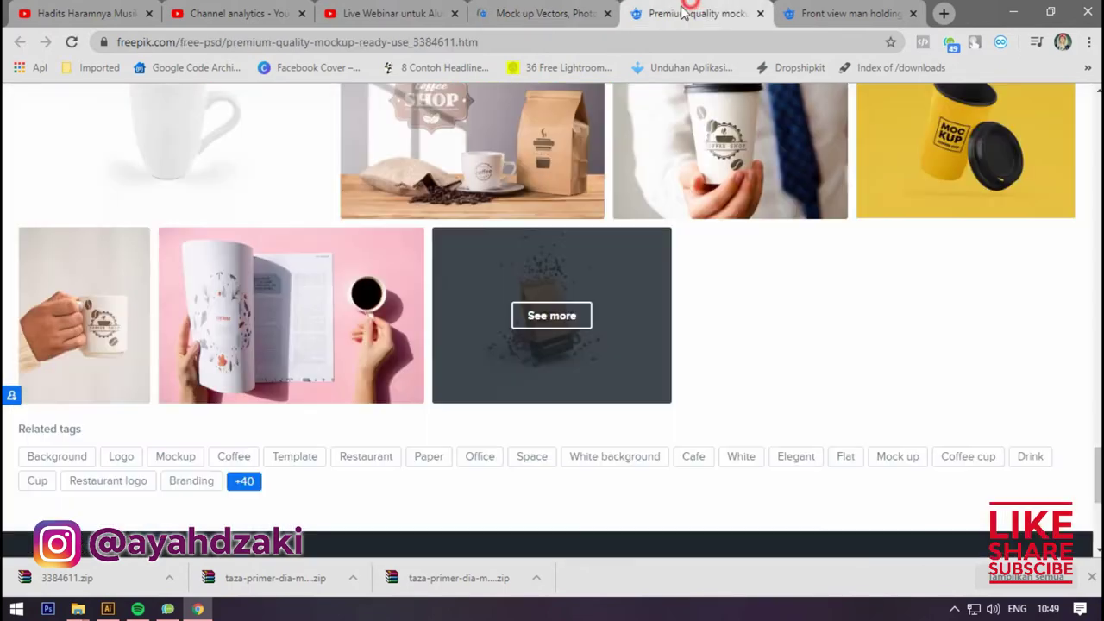
{"action": "scroll", "coordinate": [575, 259], "scroll_direction": "down", "scroll_amount": 6}
{"action": "scroll", "coordinate": [575, 287], "scroll_direction": "up", "scroll_amount": 8}
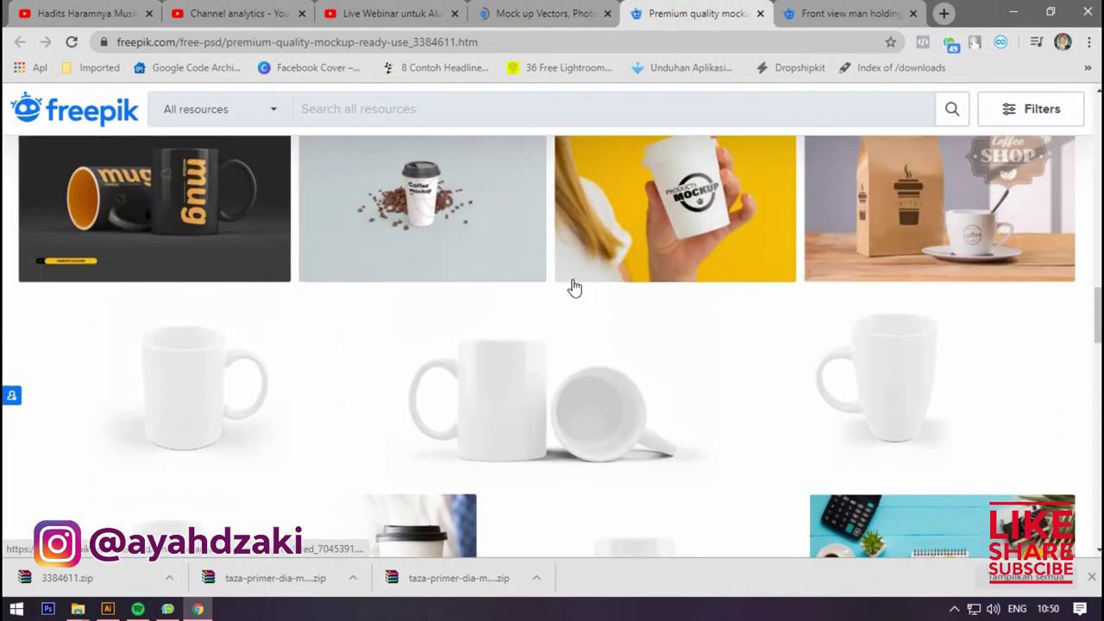
{"action": "scroll", "coordinate": [602, 272], "scroll_direction": "up", "scroll_amount": 1}
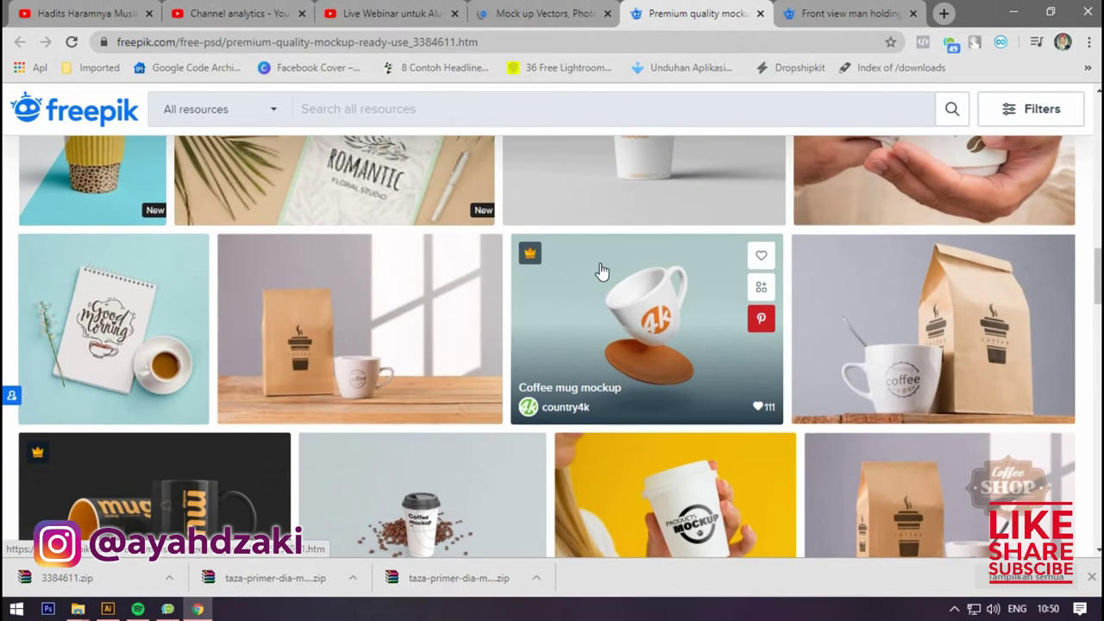
{"action": "scroll", "coordinate": [653, 280], "scroll_direction": "down", "scroll_amount": 3}
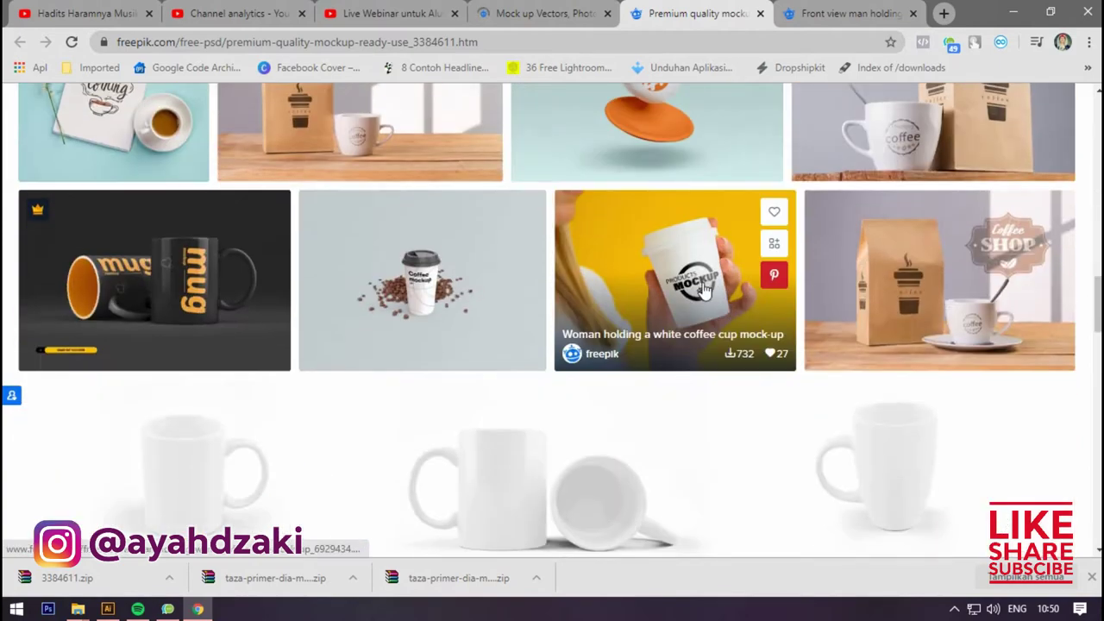
{"action": "scroll", "coordinate": [703, 289], "scroll_direction": "up", "scroll_amount": 3}
{"action": "scroll", "coordinate": [703, 289], "scroll_direction": "down", "scroll_amount": 7}
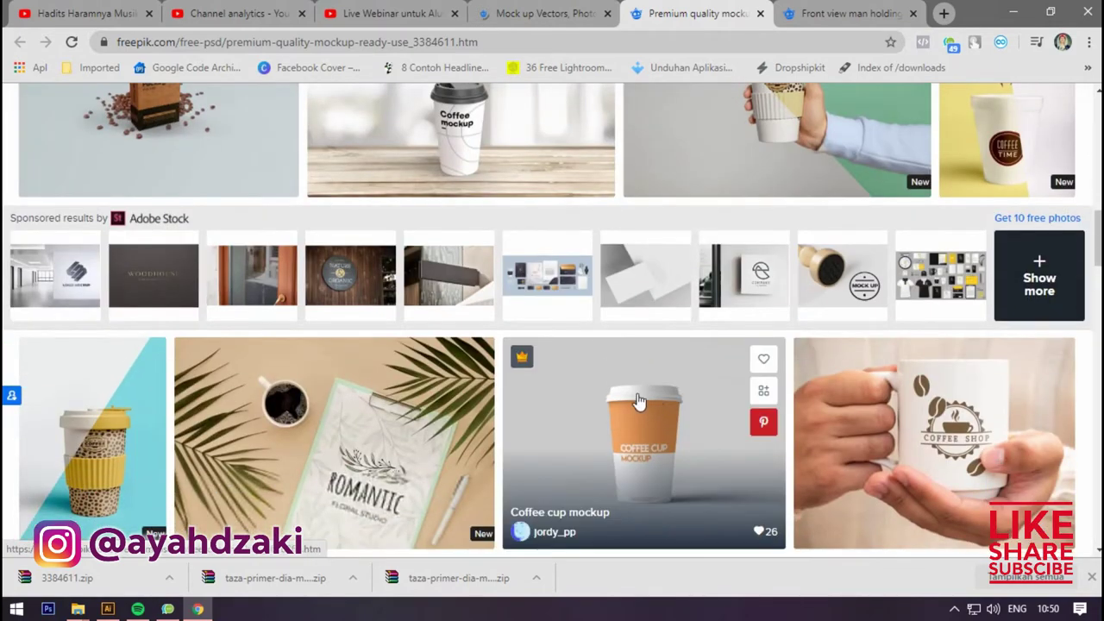
{"action": "scroll", "coordinate": [468, 234], "scroll_direction": "up", "scroll_amount": 3}
{"action": "scroll", "coordinate": [483, 261], "scroll_direction": "up", "scroll_amount": 3}
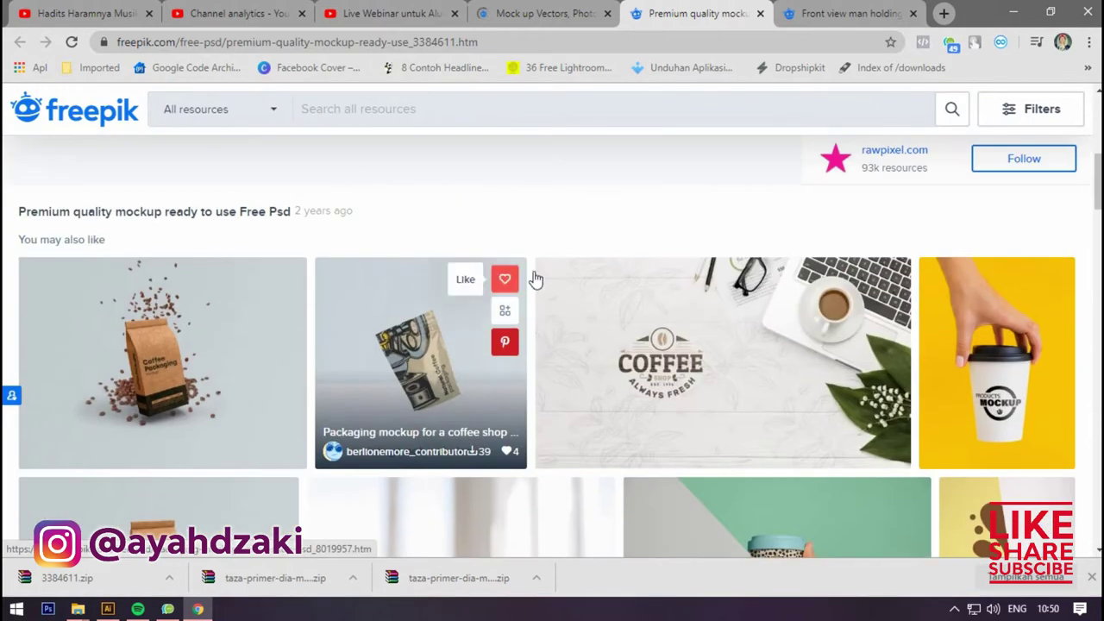
{"action": "scroll", "coordinate": [535, 279], "scroll_direction": "down", "scroll_amount": 1}
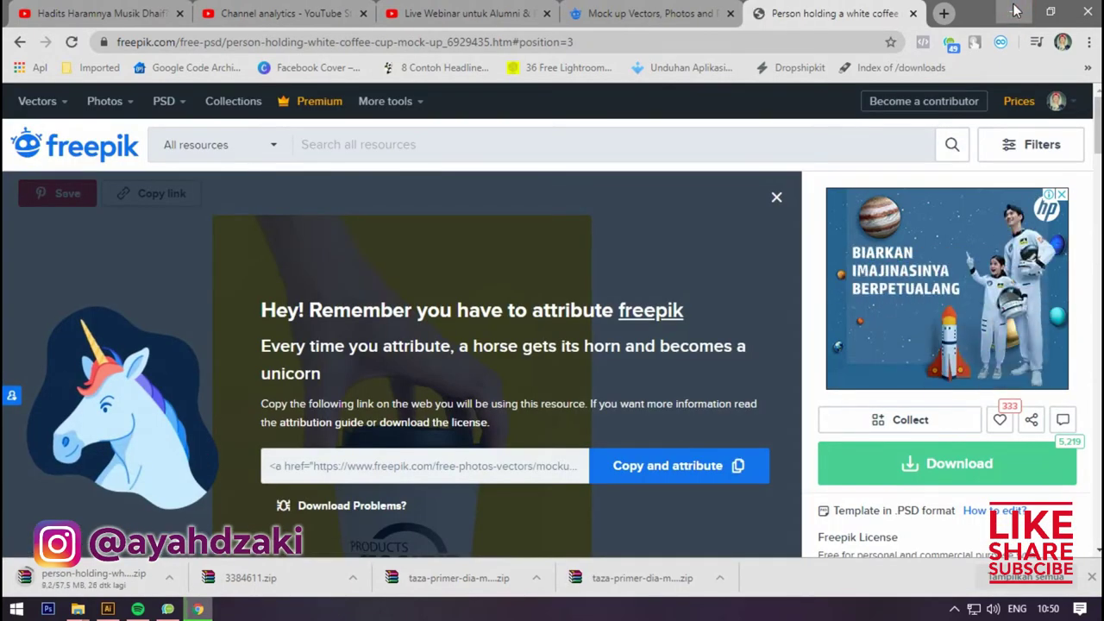
Preview the 57715 cup image in the FREEPIK MOCKUP KEMASAN folder, and open the 57715 PSD file in Photoshop
{"action": "left_click", "coordinate": [1015, 11]}
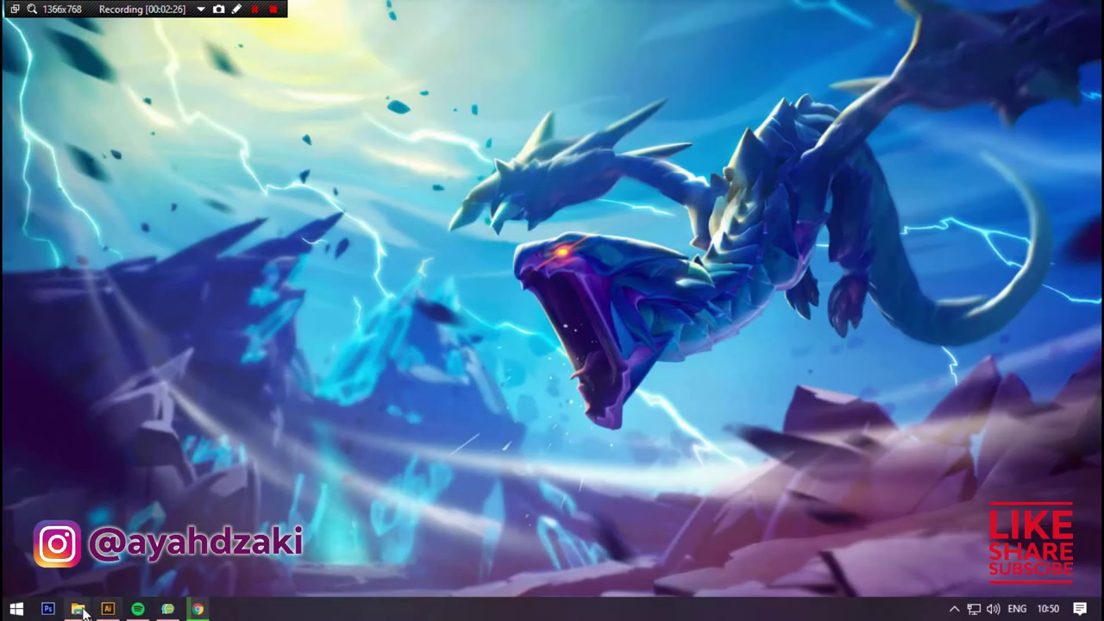
{"action": "mouse_move", "coordinate": [79, 608]}
{"action": "left_click", "coordinate": [167, 545]}
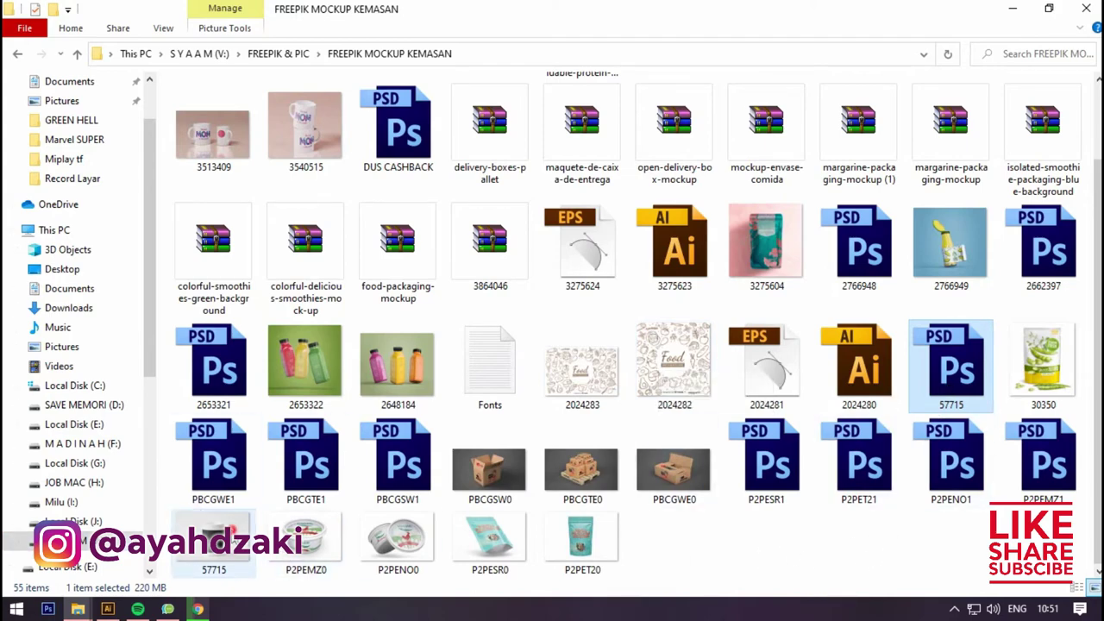
{"action": "left_click", "coordinate": [226, 540]}
{"action": "double_click", "coordinate": [226, 540]}
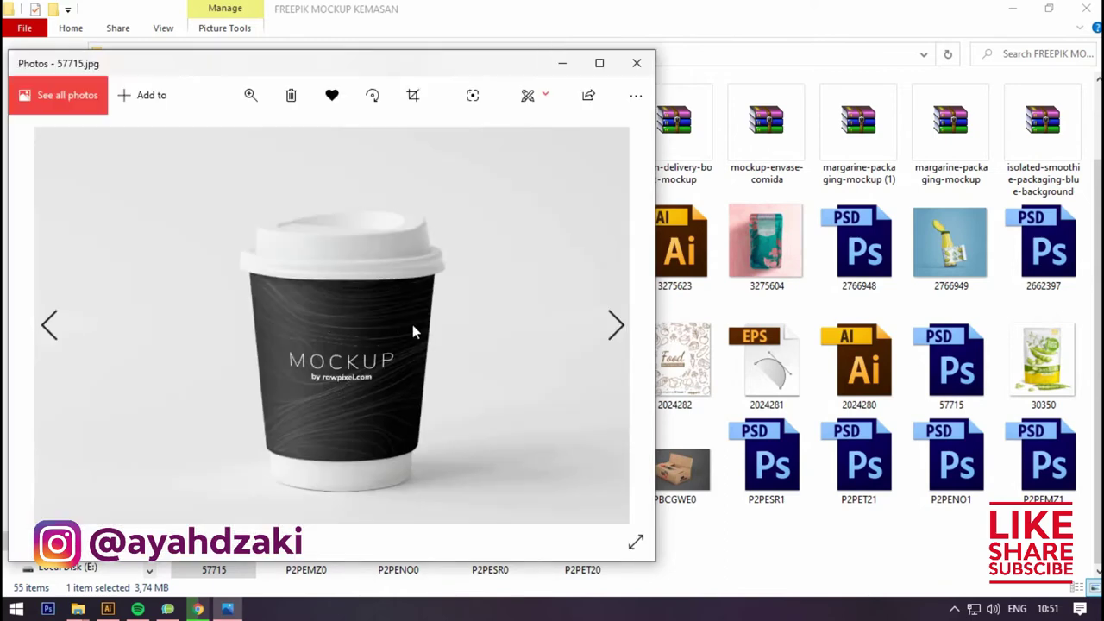
{"action": "left_click", "coordinate": [638, 65]}
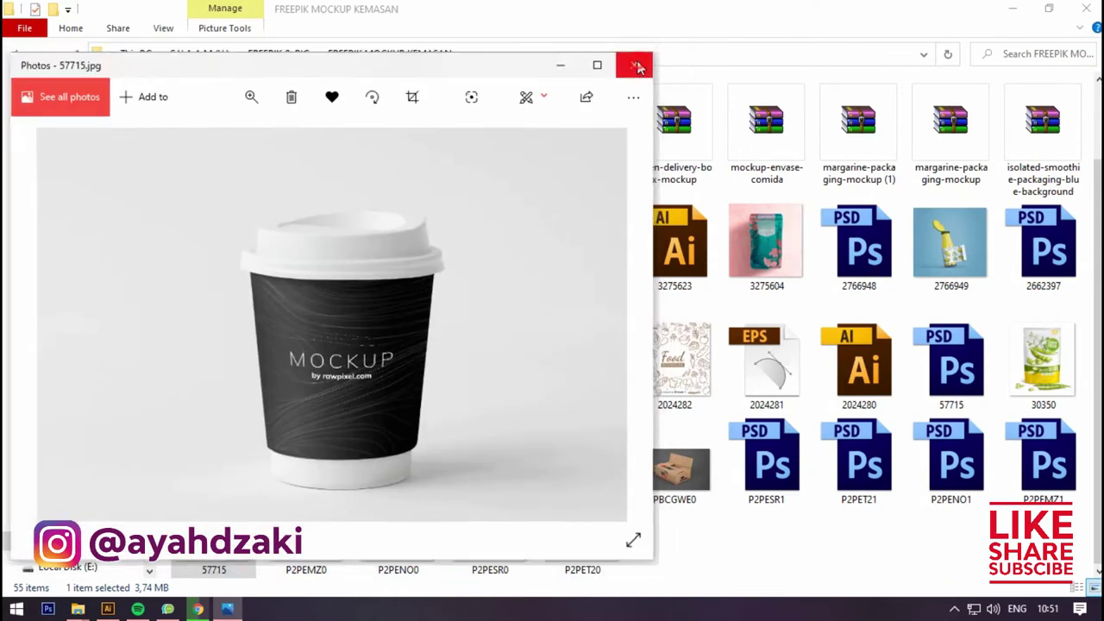
{"action": "left_click", "coordinate": [964, 371]}
{"action": "double_click", "coordinate": [964, 371]}
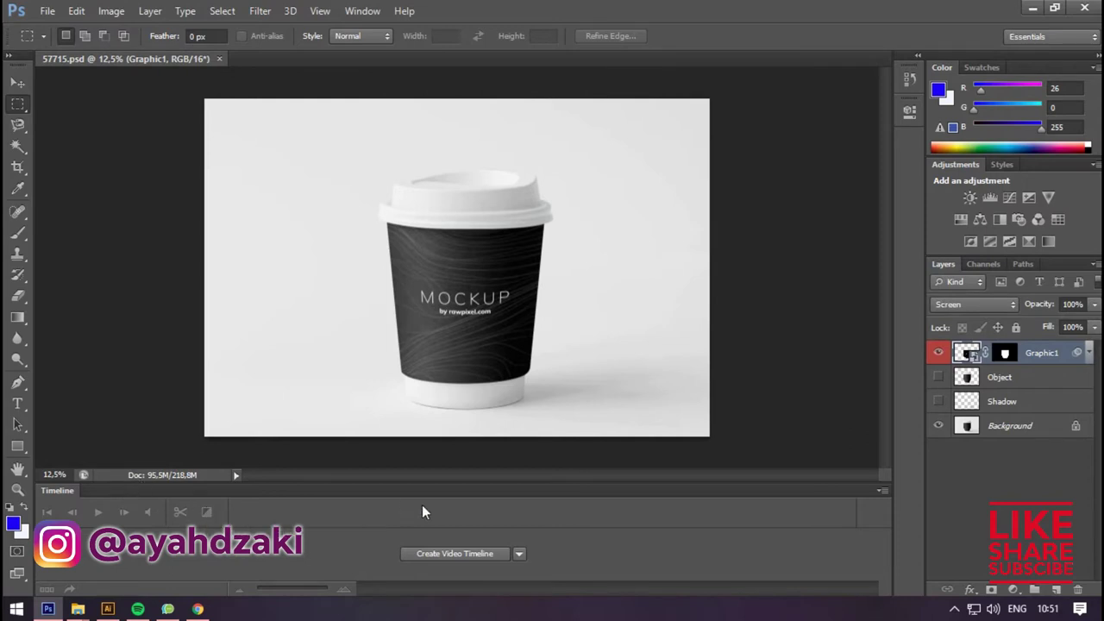
Switch to Illustrator and draw a square of about 244 pt outside the artboards, filled dark brown (C50 M70 Y80 K70) without stroke
{"action": "mouse_move", "coordinate": [109, 609]}
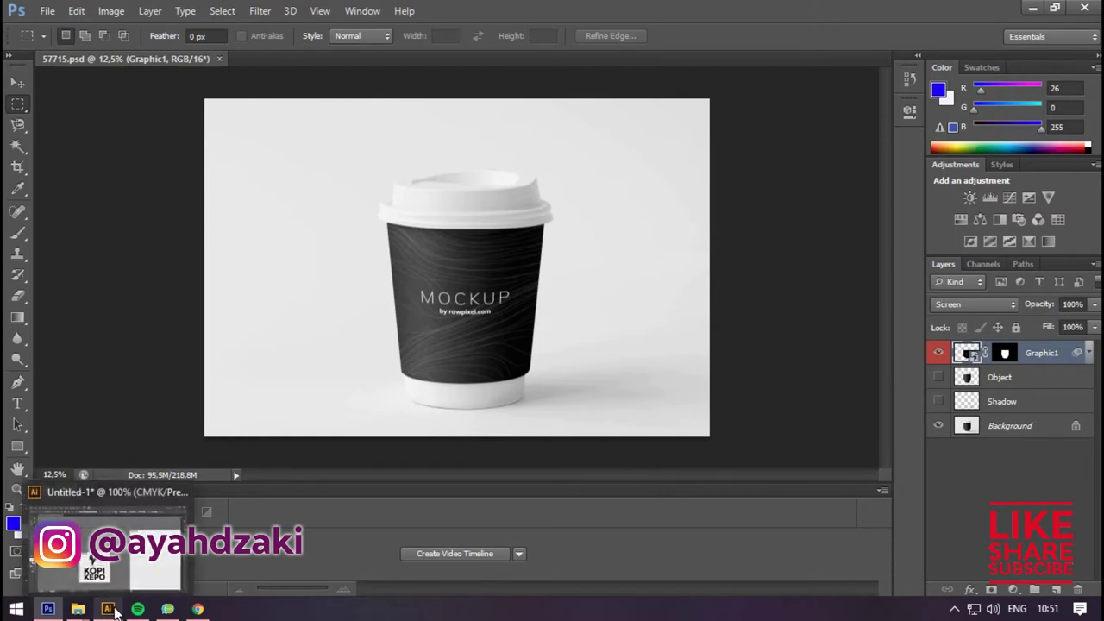
{"action": "left_click", "coordinate": [108, 609]}
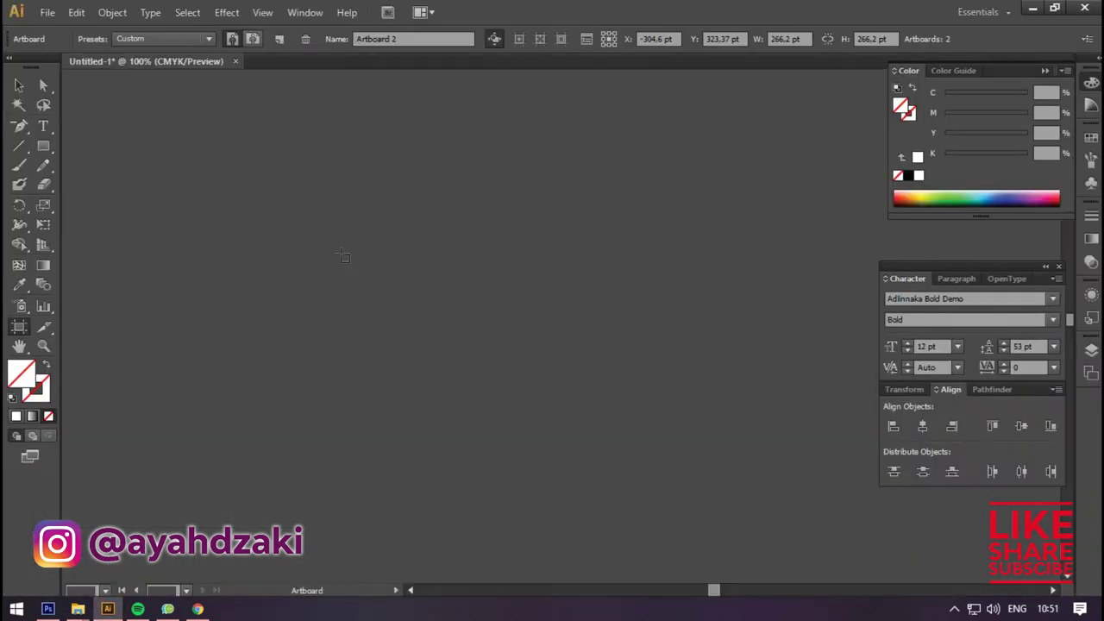
{"action": "left_click", "coordinate": [14, 86]}
{"action": "scroll", "coordinate": [334, 304], "scroll_direction": "down", "scroll_amount": 2}
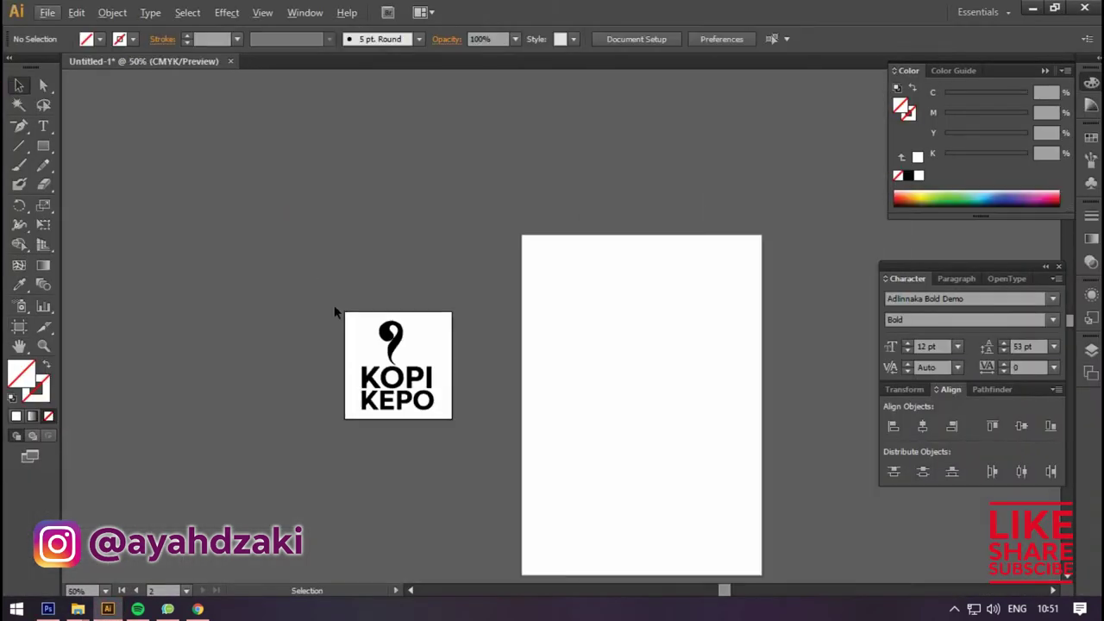
{"action": "left_click", "coordinate": [39, 147]}
{"action": "left_click_drag", "start_coordinate": [160, 148], "coordinate": [258, 248]}
{"action": "left_click", "coordinate": [15, 86]}
{"action": "left_click", "coordinate": [100, 39]}
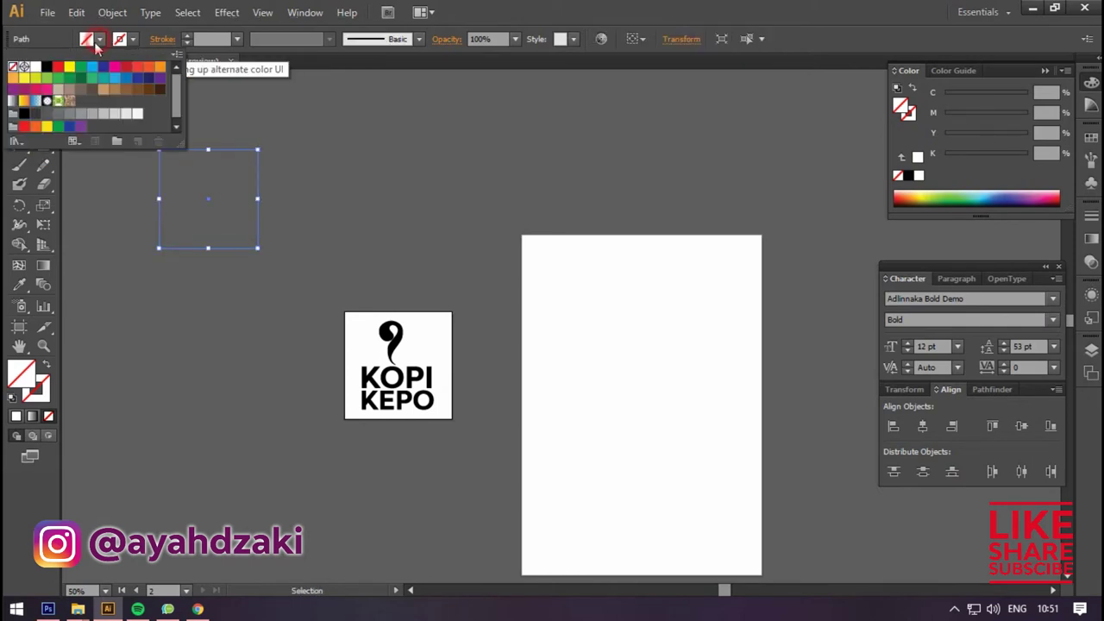
{"action": "left_click", "coordinate": [126, 89]}
{"action": "left_click", "coordinate": [291, 194]}
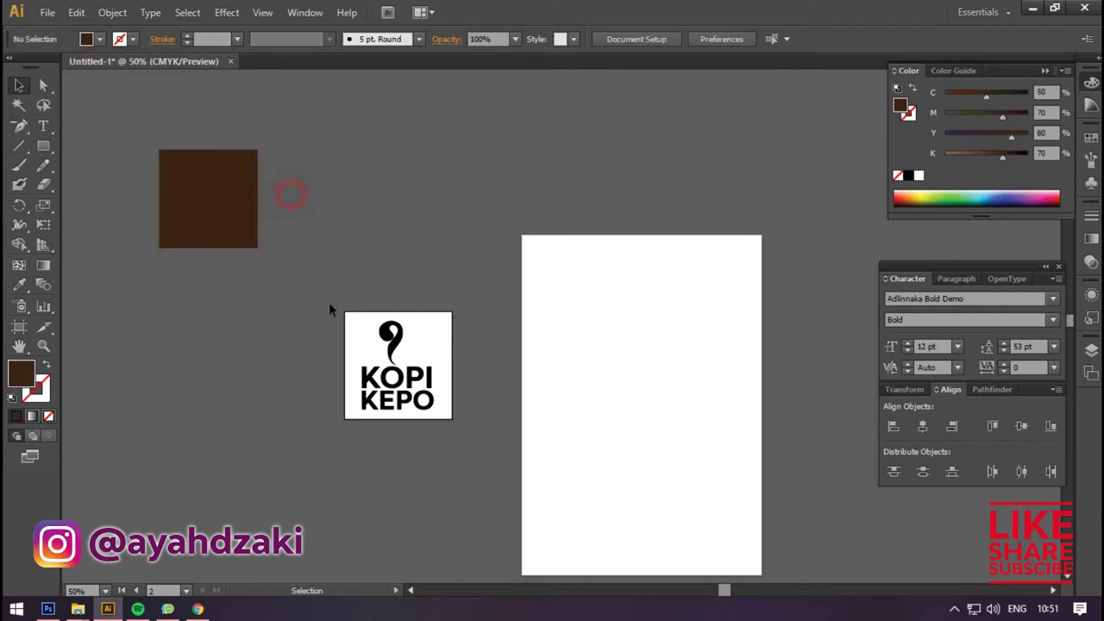
Place a copy of the KOPI KEPO logo on the brown square and bring it to the front
{"action": "left_click_drag", "start_coordinate": [412, 390], "coordinate": [216, 143]}
{"action": "key", "text": "ctrl+plus"}
{"action": "key", "text": "ctrl+plus"}
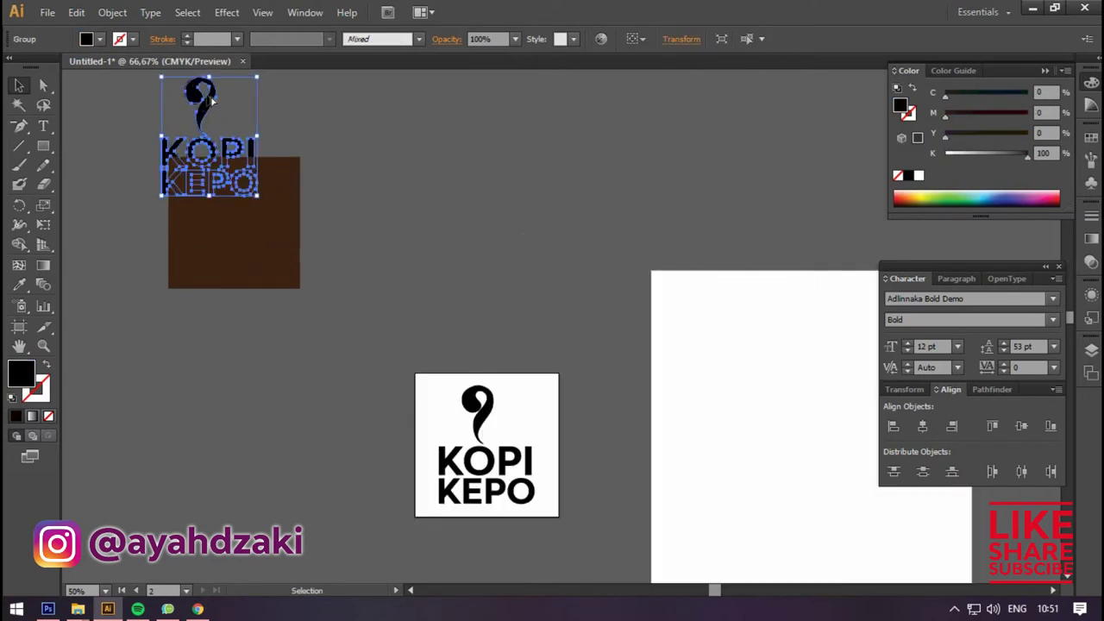
{"action": "scroll", "coordinate": [271, 100], "scroll_direction": "up", "scroll_amount": 1}
{"action": "left_click_drag", "start_coordinate": [284, 84], "coordinate": [257, 264]}
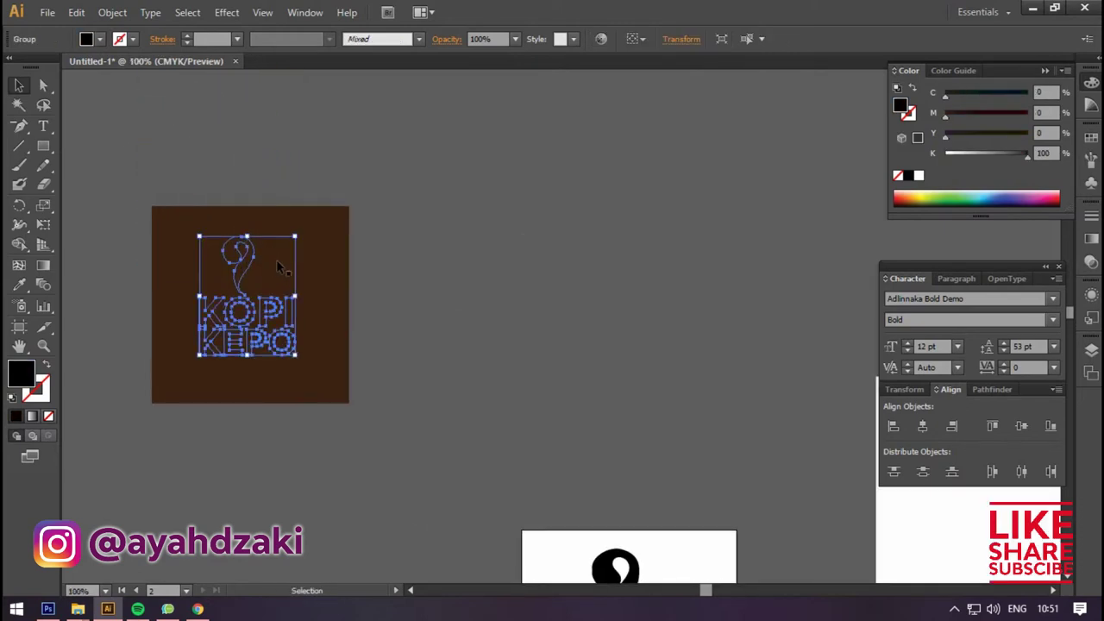
{"action": "right_click", "coordinate": [349, 256]}
{"action": "mouse_move", "coordinate": [474, 394]}
{"action": "left_click", "coordinate": [561, 387]}
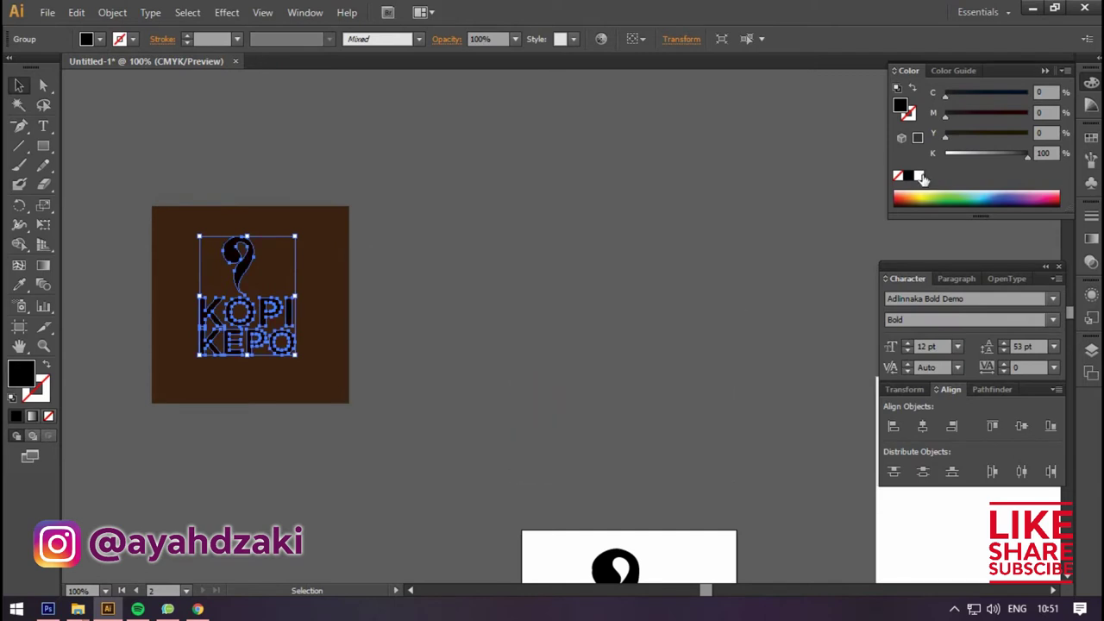
Fill the copied logo with white and centre it horizontally and vertically on the brown square
{"action": "left_click_drag", "start_coordinate": [585, 201], "coordinate": [231, 251]}
{"action": "left_click", "coordinate": [687, 39]}
{"action": "left_click", "coordinate": [754, 39]}
{"action": "left_click", "coordinate": [451, 181]}
Create a new artboard fitted to the brown logo square
{"action": "left_click", "coordinate": [21, 328]}
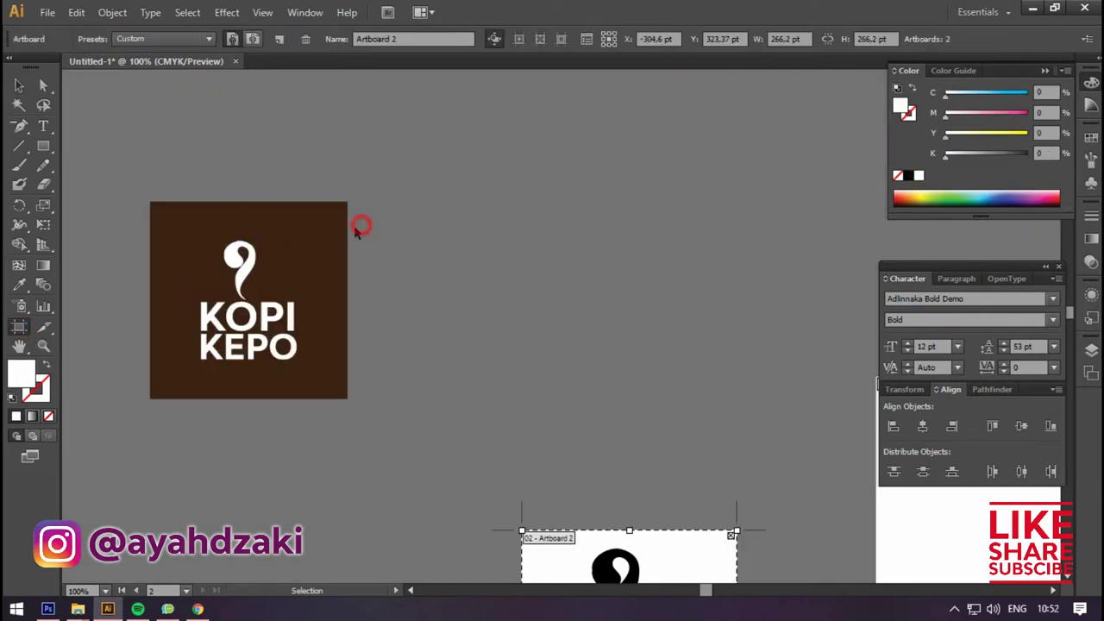
{"action": "left_click", "coordinate": [339, 228]}
{"action": "left_click", "coordinate": [345, 217]}
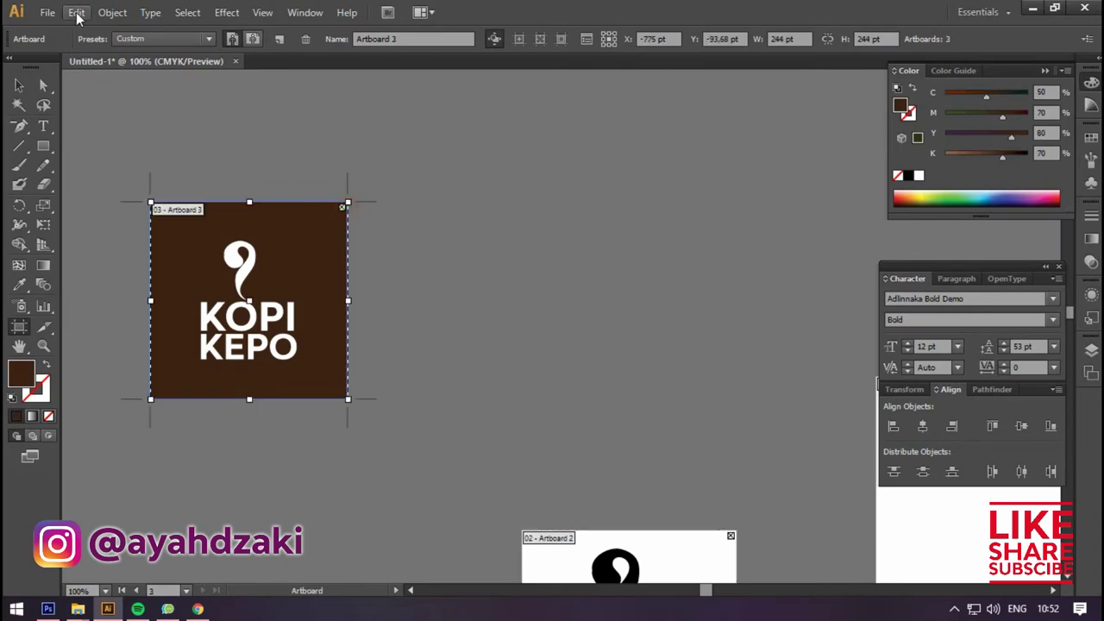
{"action": "left_click", "coordinate": [48, 12]}
{"action": "left_click", "coordinate": [114, 319]}
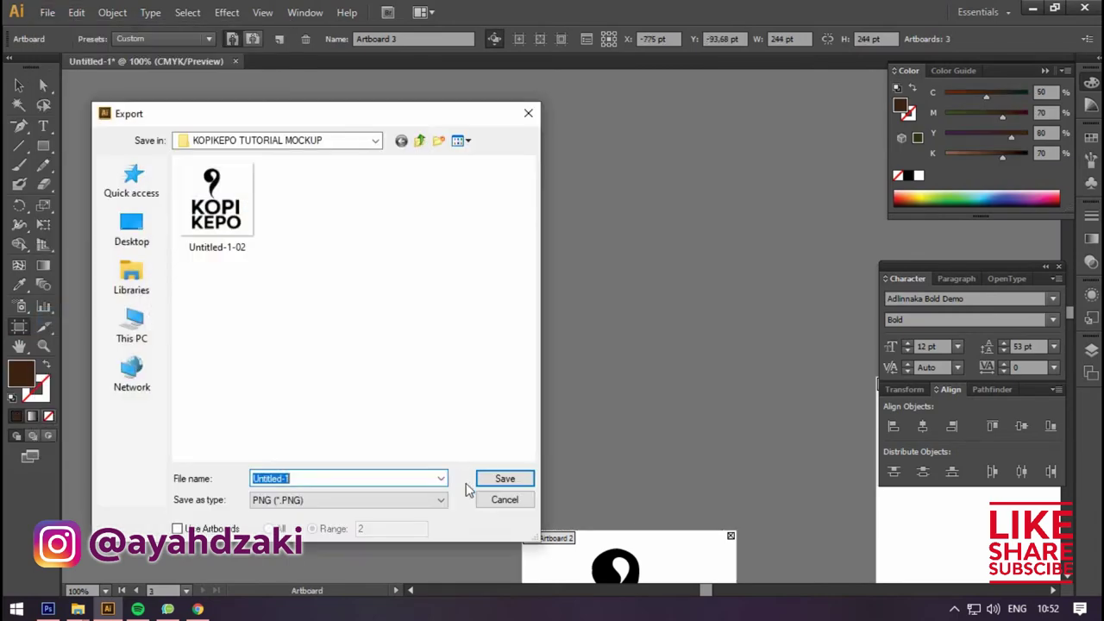
{"action": "left_click", "coordinate": [178, 528]}
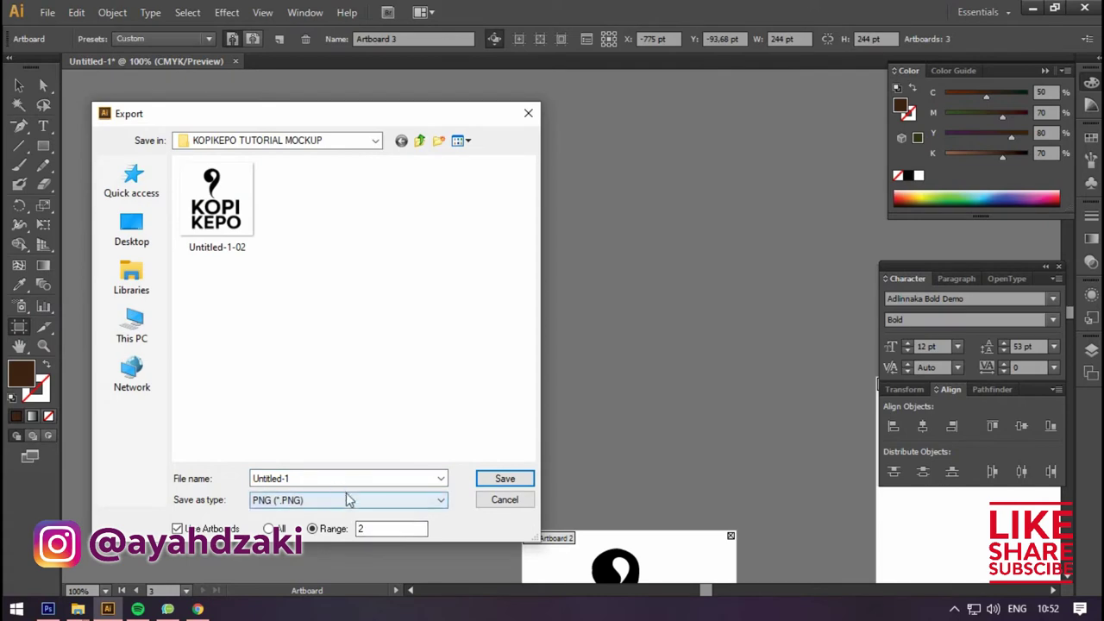
{"action": "left_click", "coordinate": [501, 480]}
{"action": "left_click", "coordinate": [647, 431]}
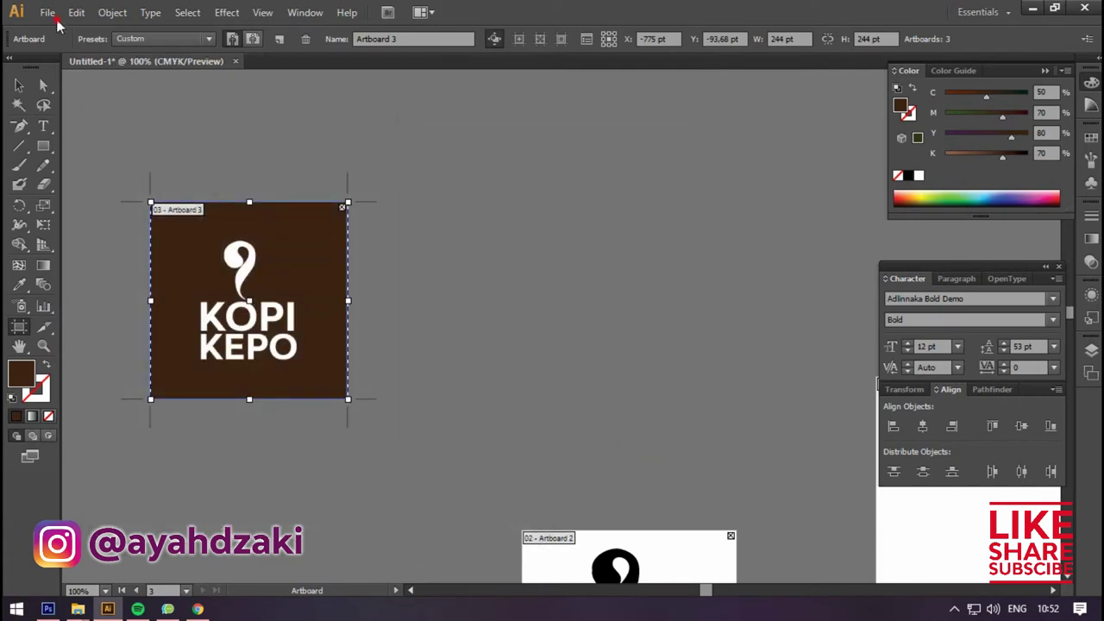
Export only artboard 3 as a PNG named Untitled-1 in KOPIKEPO TUTORIAL MOCKUP, at High (300 ppi) with a transparent background
{"action": "left_click", "coordinate": [48, 12]}
{"action": "left_click", "coordinate": [108, 318]}
{"action": "left_click", "coordinate": [222, 526]}
{"action": "double_click", "coordinate": [370, 528]}
{"action": "type", "text": "3"}
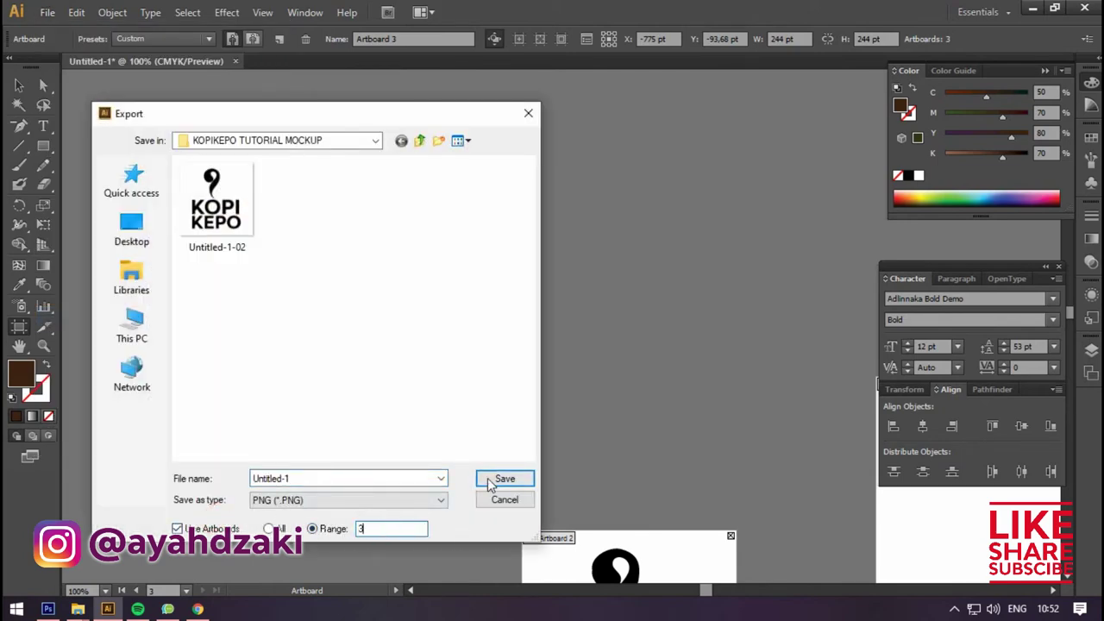
{"action": "left_click", "coordinate": [505, 478]}
{"action": "left_click", "coordinate": [501, 480]}
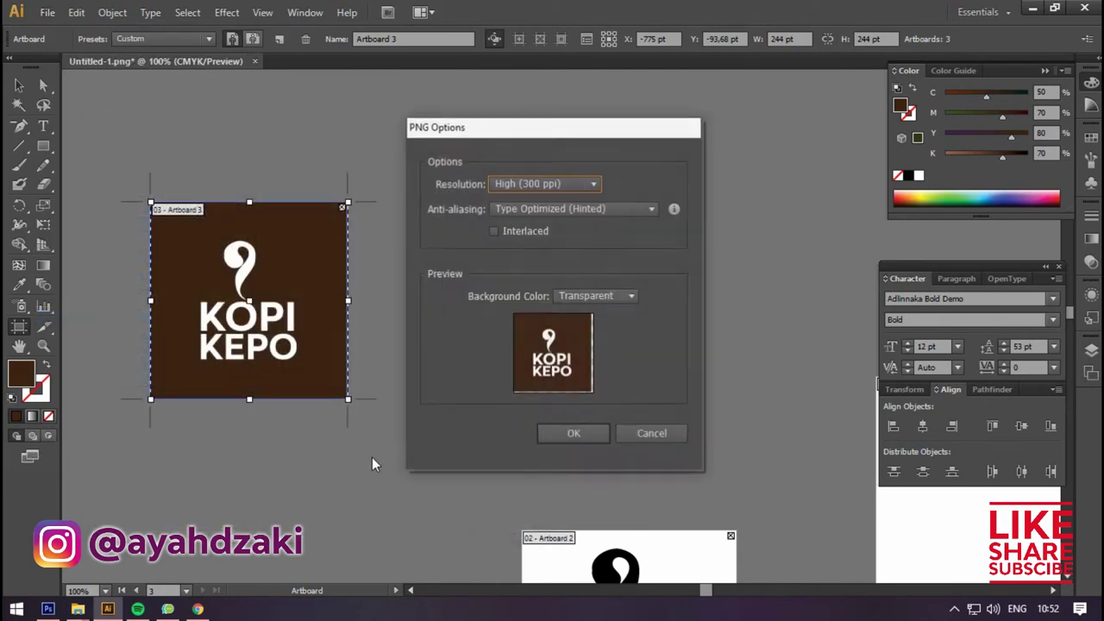
{"action": "left_click", "coordinate": [578, 434]}
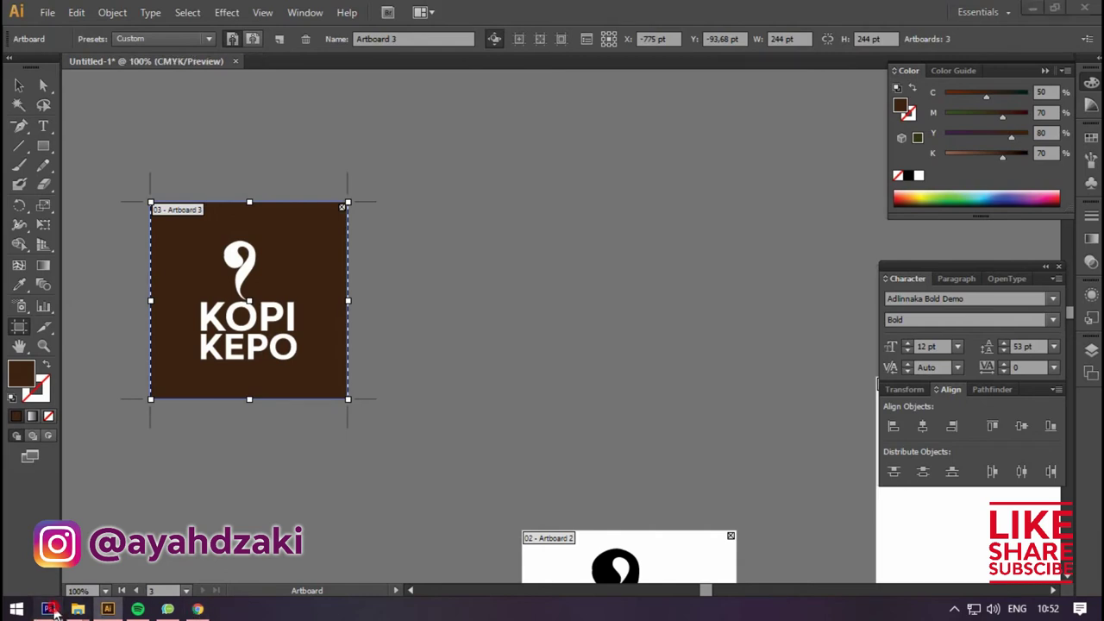
Switch to Photoshop and open the contents of the cup mockup's Graphic1 smart object
{"action": "left_click", "coordinate": [47, 609]}
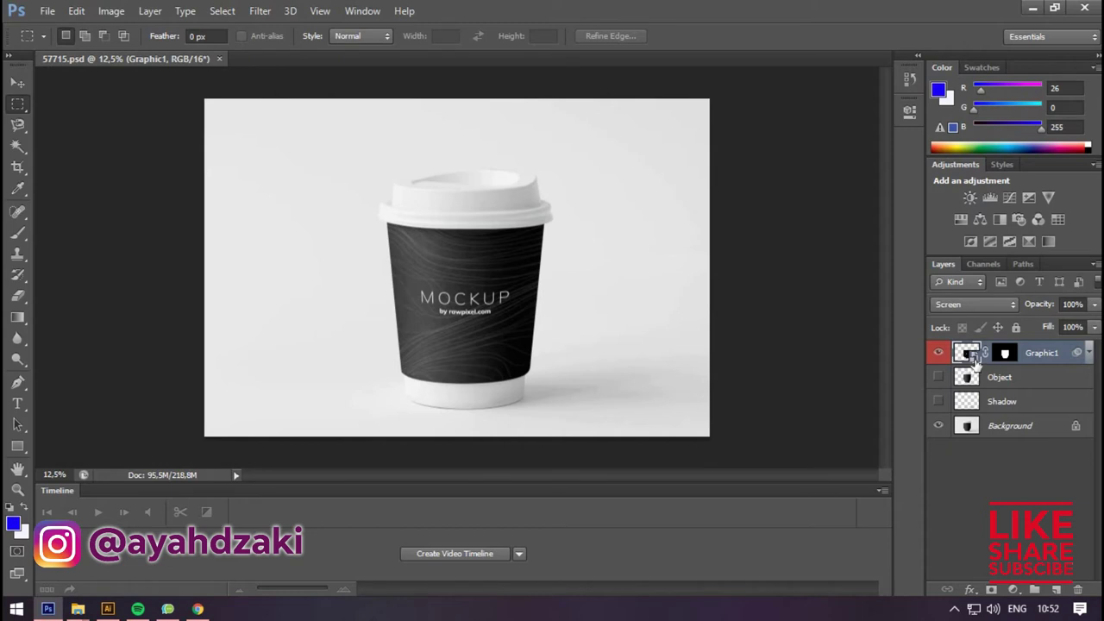
{"action": "double_click", "coordinate": [968, 353]}
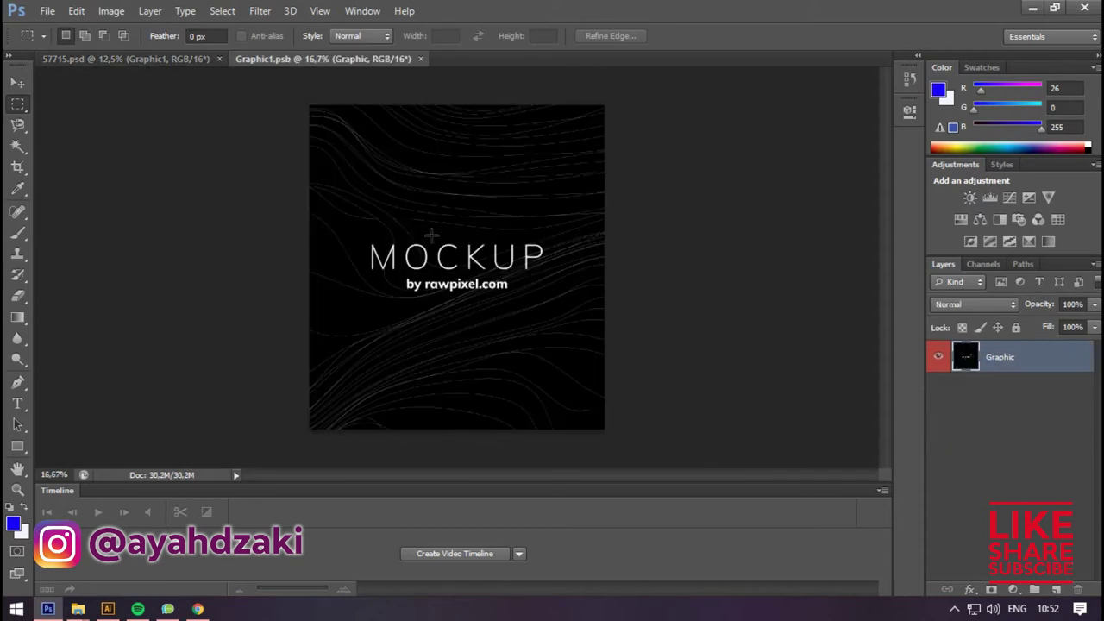
Open Untitled-1-03 from the KOPIKEPO TUTORIAL MOCKUP folder as a separate document and copy its brown logo image into Graphic1.psb
{"action": "mouse_move", "coordinate": [77, 609]}
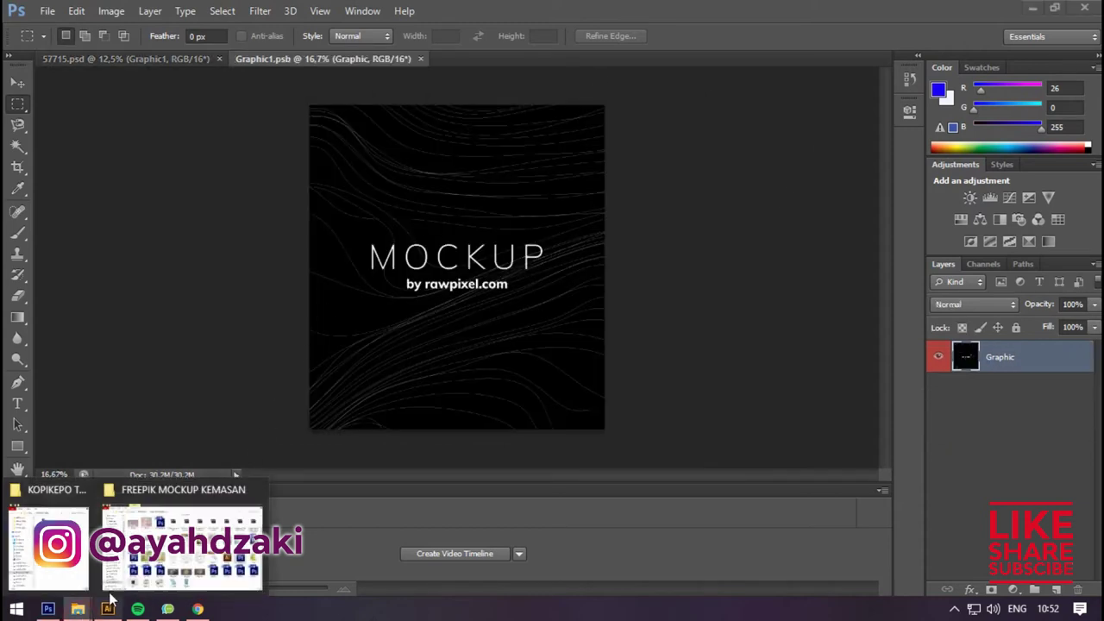
{"action": "left_click", "coordinate": [52, 544]}
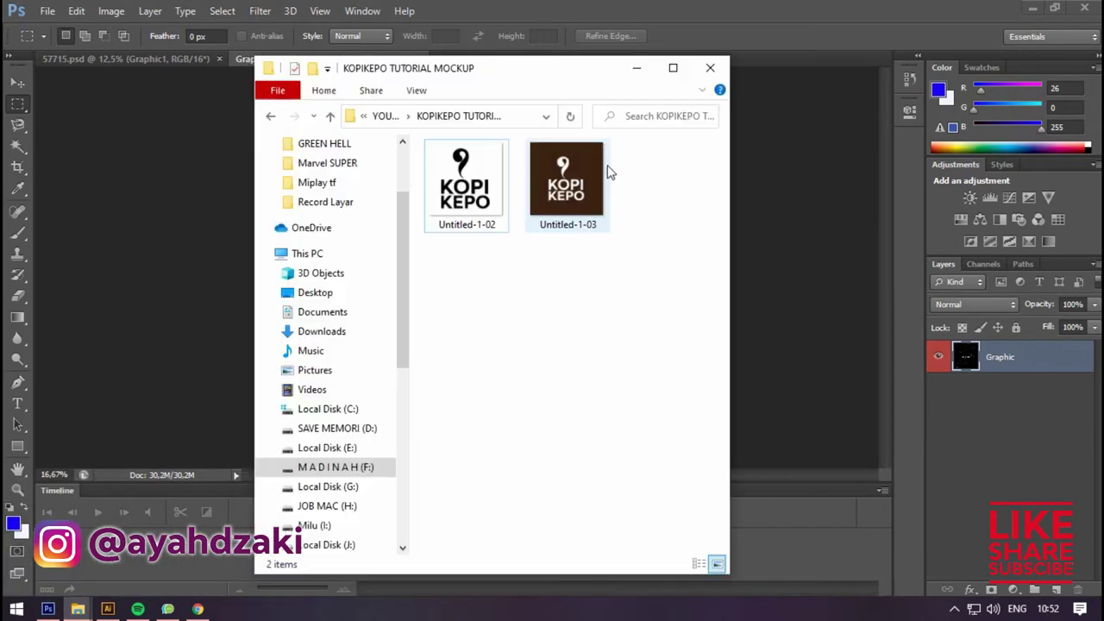
{"action": "left_click", "coordinate": [13, 86]}
{"action": "key", "text": "v"}
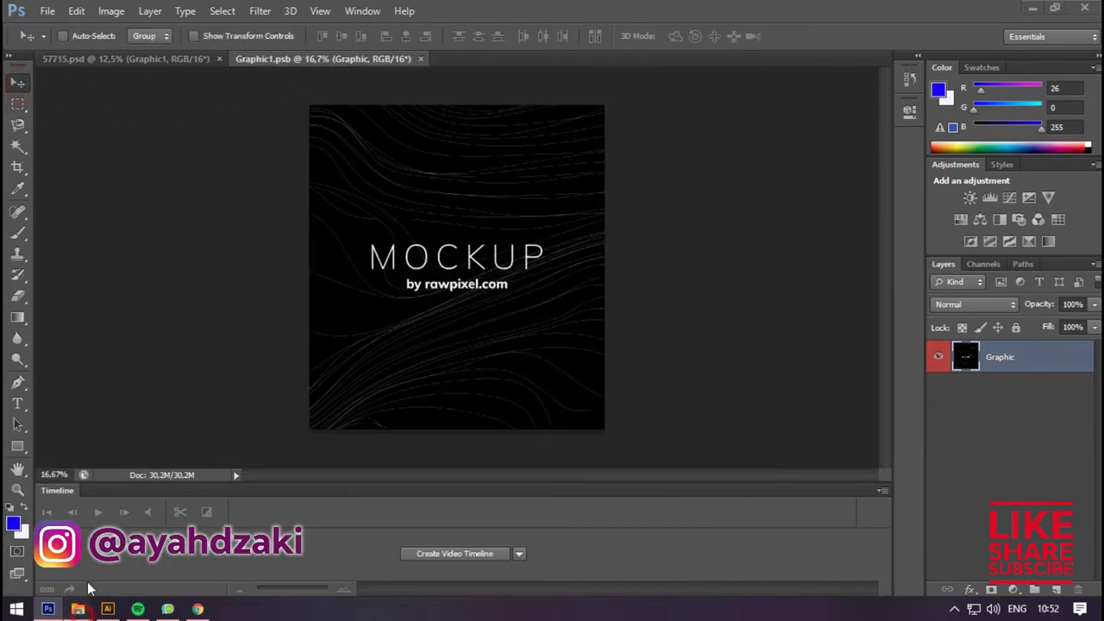
{"action": "left_click", "coordinate": [78, 609]}
{"action": "left_click_drag", "start_coordinate": [598, 76], "coordinate": [955, 121]}
{"action": "left_click_drag", "start_coordinate": [923, 223], "coordinate": [604, 60]}
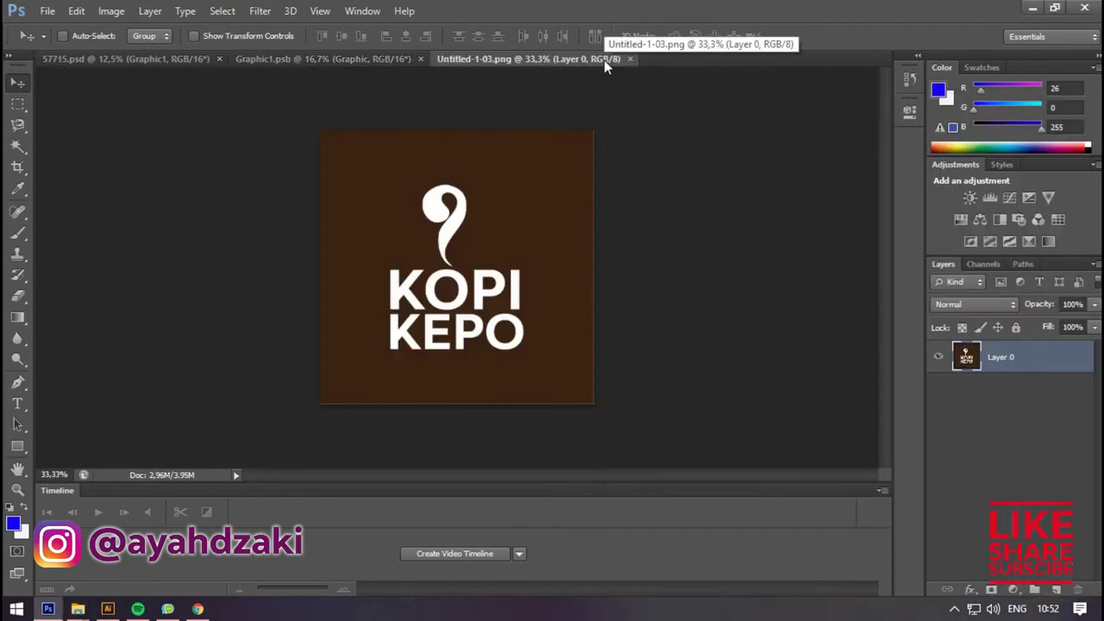
{"action": "left_click_drag", "start_coordinate": [473, 207], "coordinate": [390, 148]}
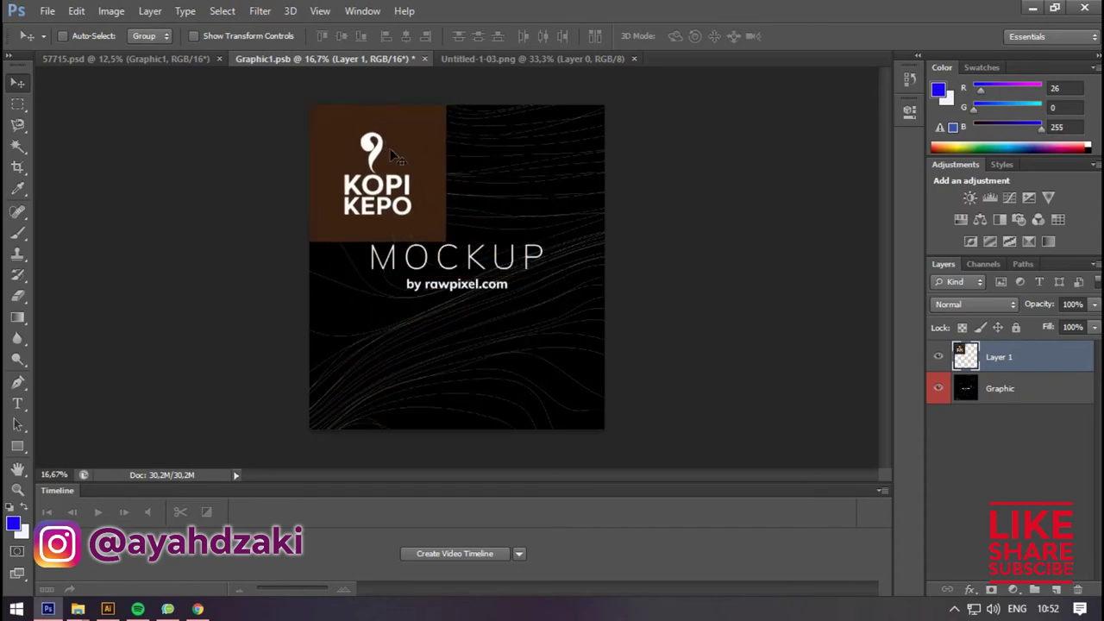
Scale the logo layer to about 237% and centre it over the canvas, save the smart object, and return to 57715.psd
{"action": "key", "text": "ctrl+t"}
{"action": "left_click_drag", "start_coordinate": [446, 241], "coordinate": [623, 444]}
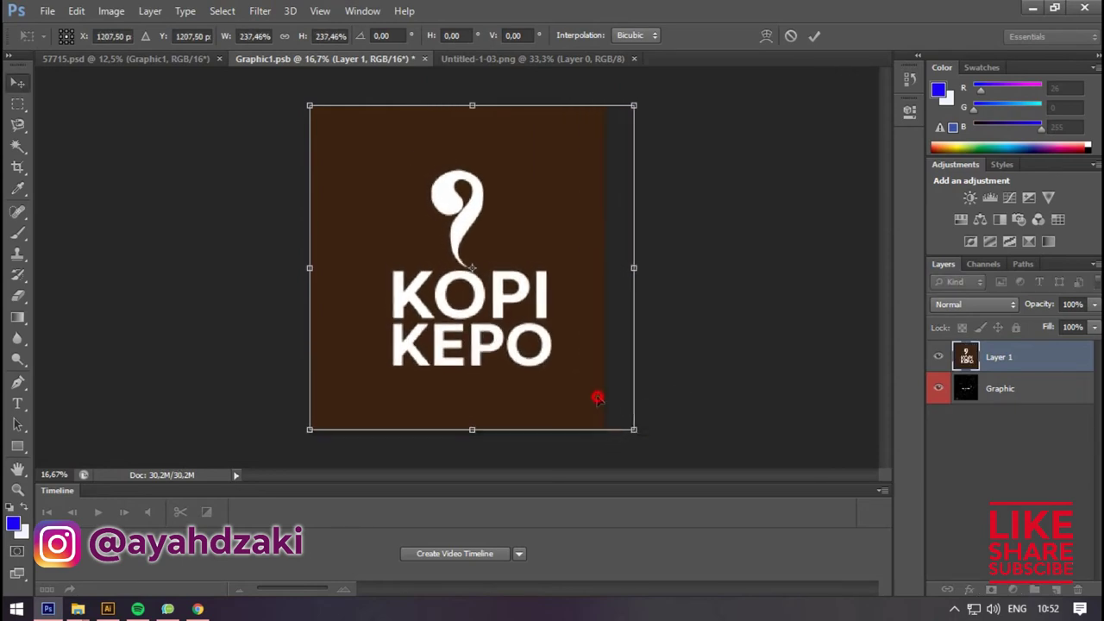
{"action": "key", "text": "Return"}
{"action": "left_click_drag", "start_coordinate": [596, 400], "coordinate": [586, 404]}
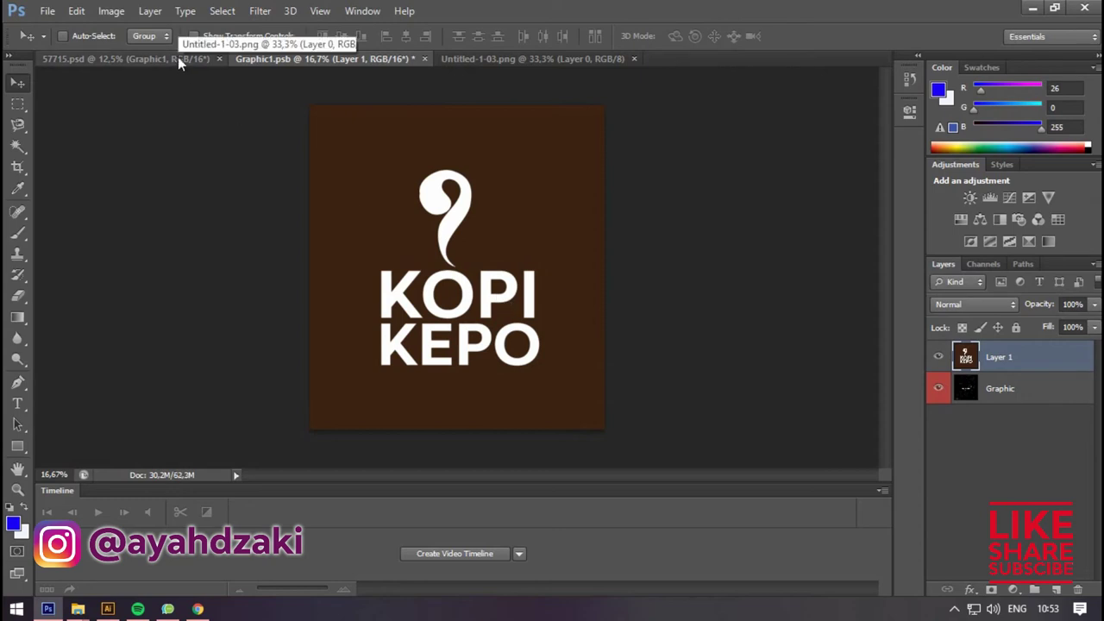
{"action": "key", "text": "ctrl+s"}
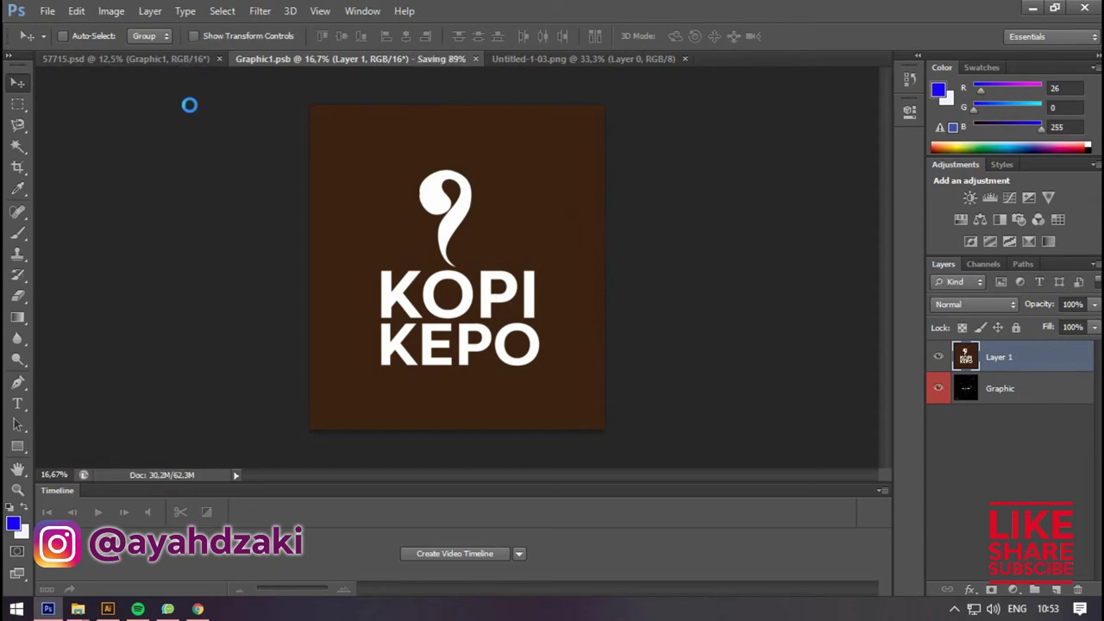
{"action": "left_click", "coordinate": [184, 61]}
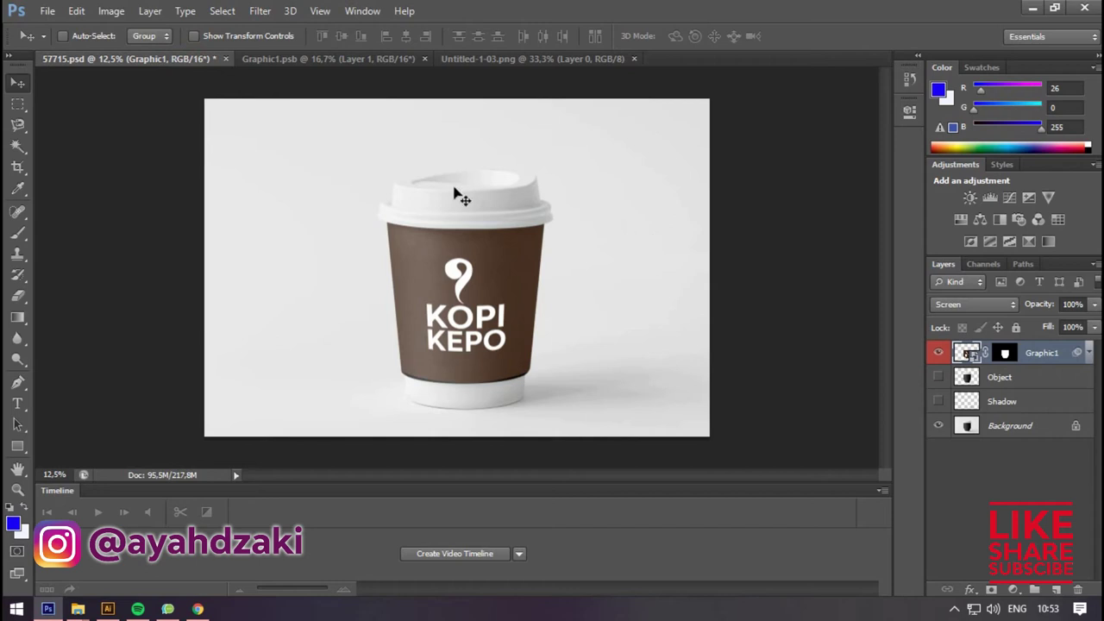
Save the cup mockup as a JPEG copy named Kop in FREEPIK MOCKUP KEMASAN, with Maximum quality 12 and Baseline ("Standard") format
{"action": "left_click", "coordinate": [47, 11]}
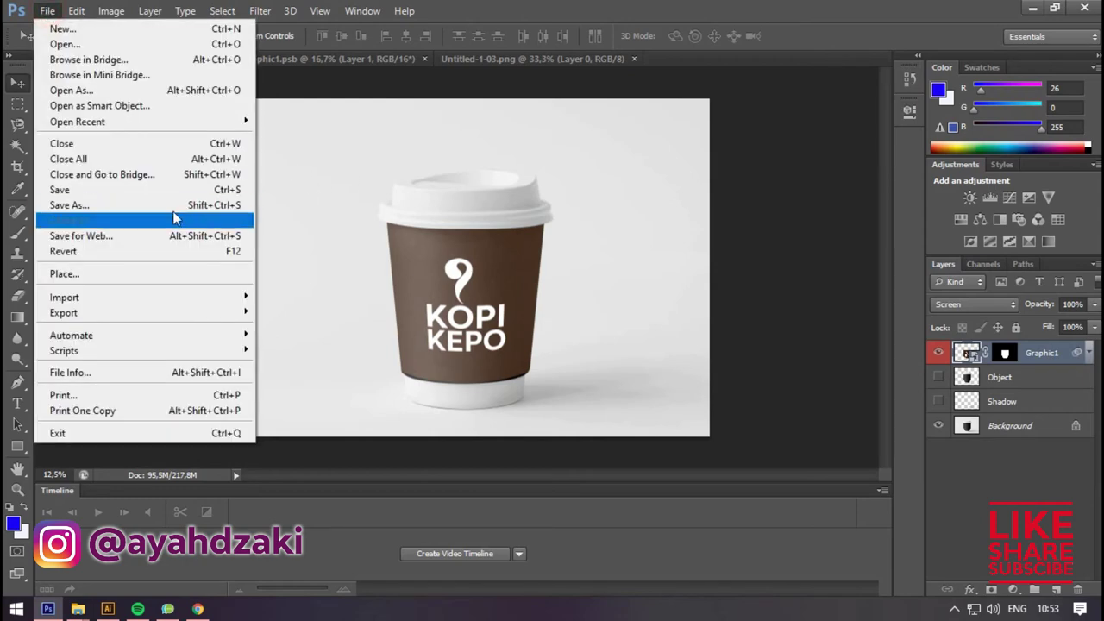
{"action": "left_click", "coordinate": [173, 206]}
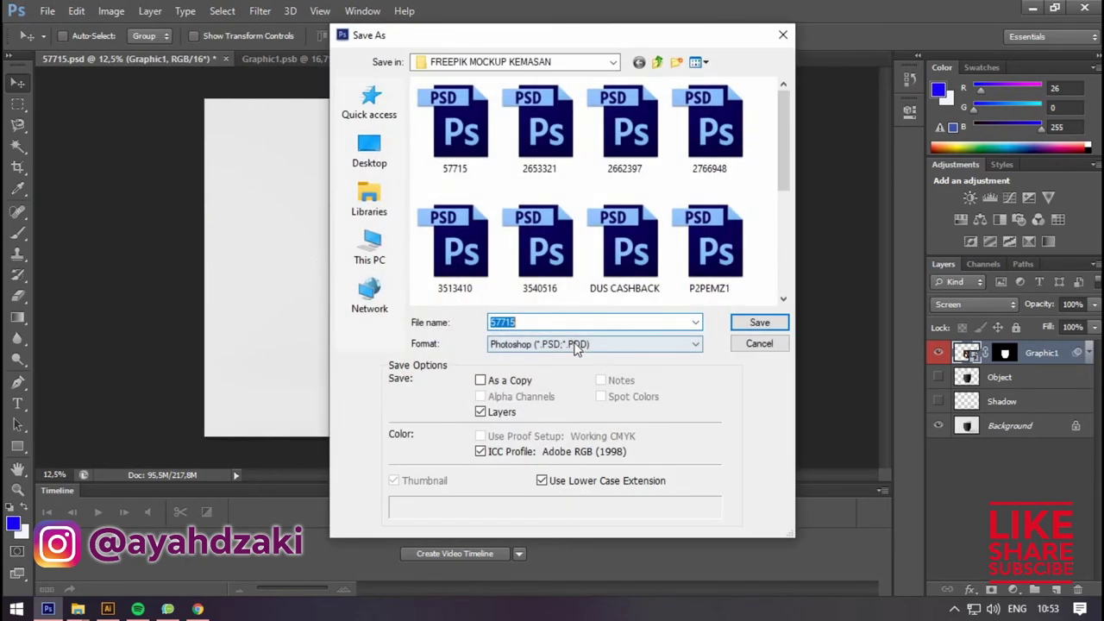
{"action": "left_click", "coordinate": [576, 345]}
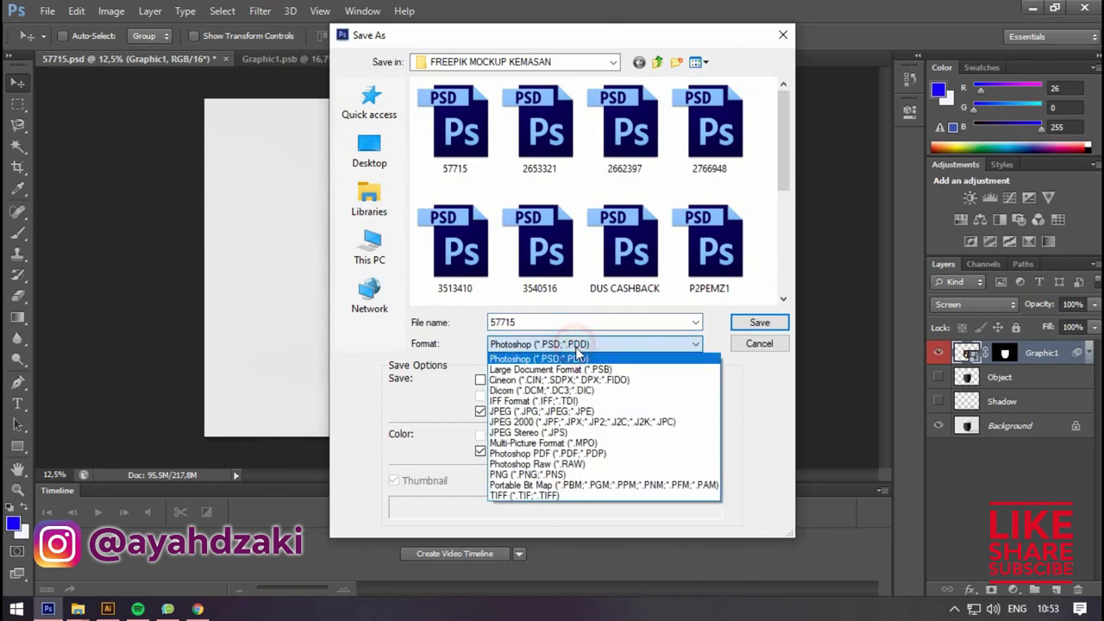
{"action": "left_click", "coordinate": [576, 412]}
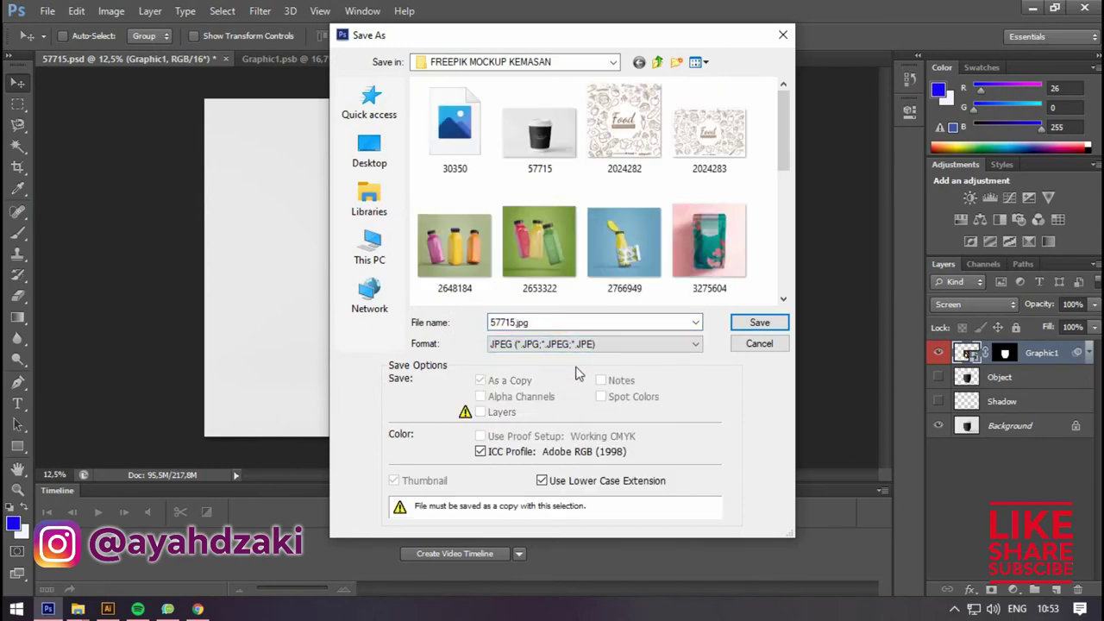
{"action": "left_click", "coordinate": [582, 323]}
{"action": "type", "text": "Kop"}
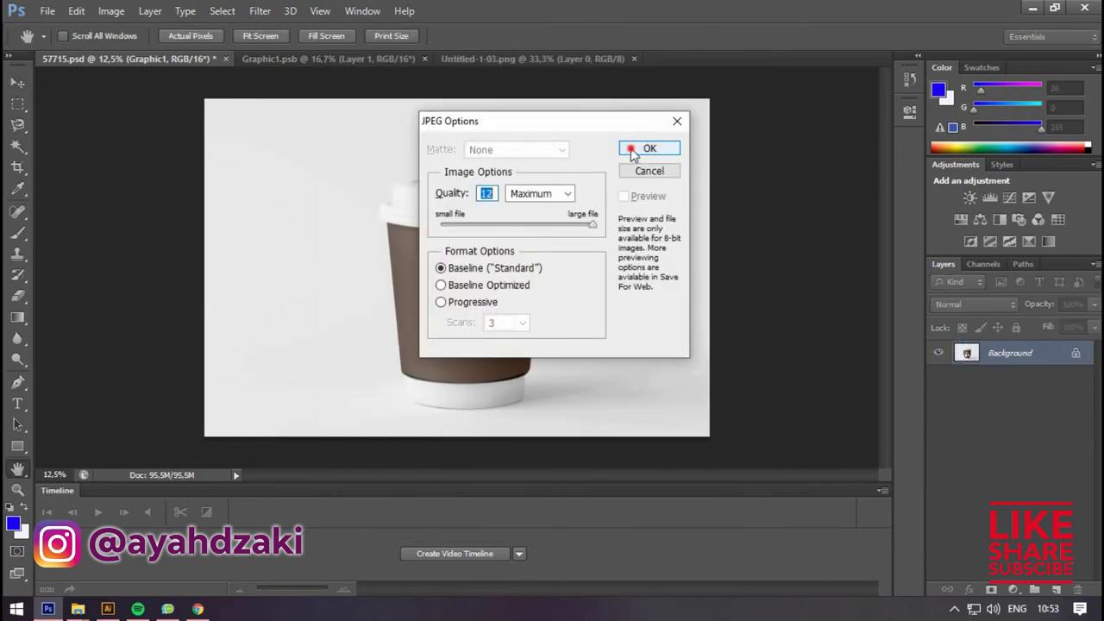
{"action": "left_click", "coordinate": [647, 149]}
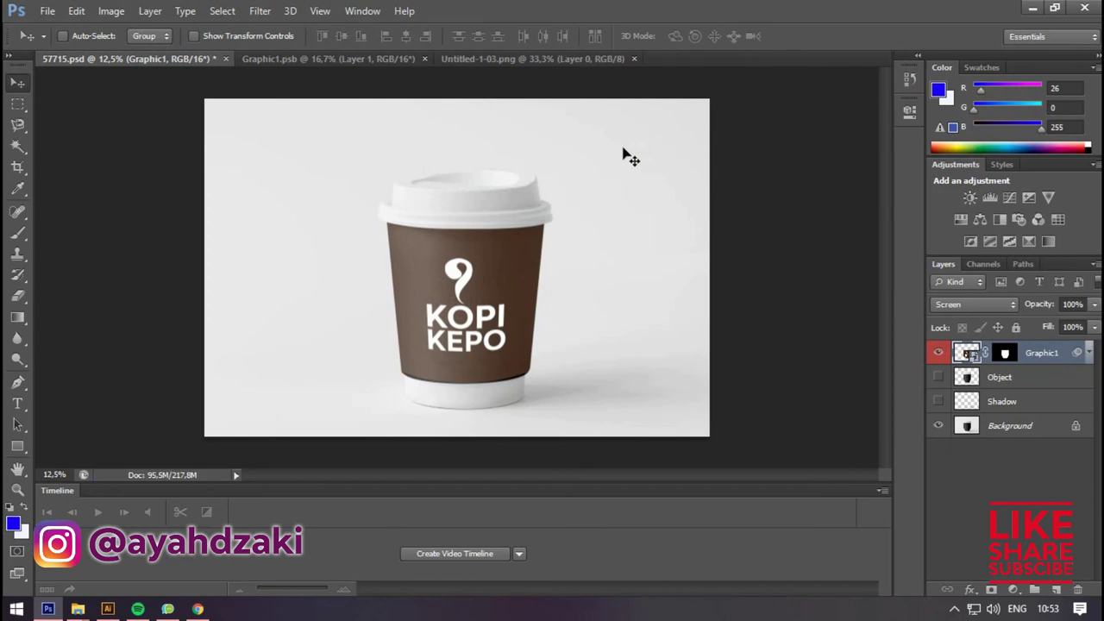
Close the Untitled-1-03.png document and return to Graphic1.psb
{"action": "left_click", "coordinate": [464, 58]}
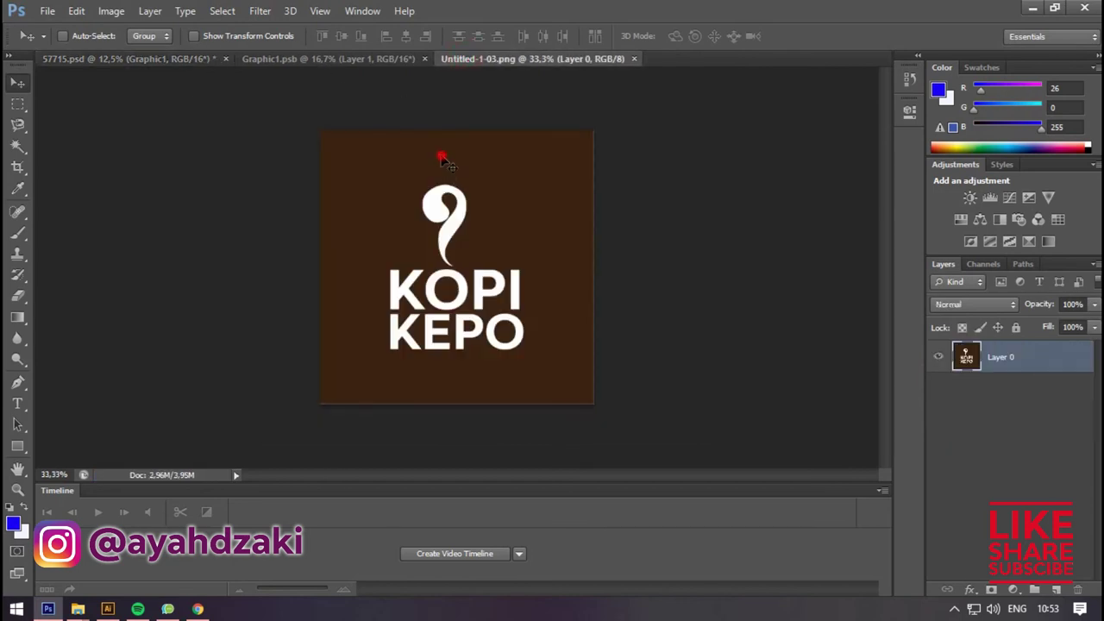
{"action": "left_click", "coordinate": [383, 59]}
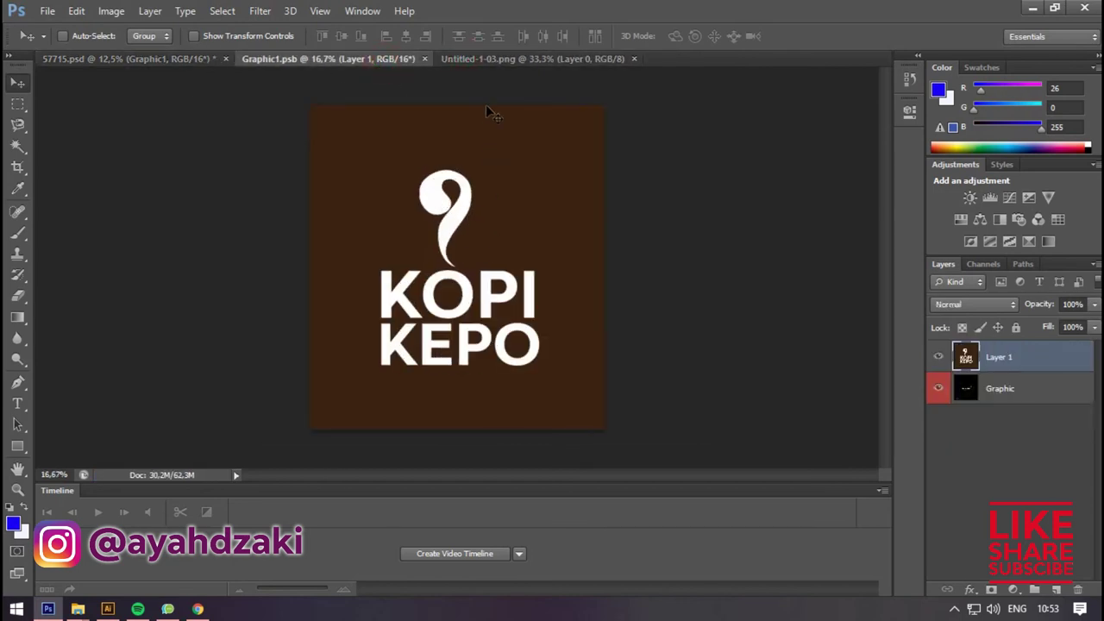
{"action": "left_click", "coordinate": [561, 58]}
{"action": "left_click", "coordinate": [634, 59]}
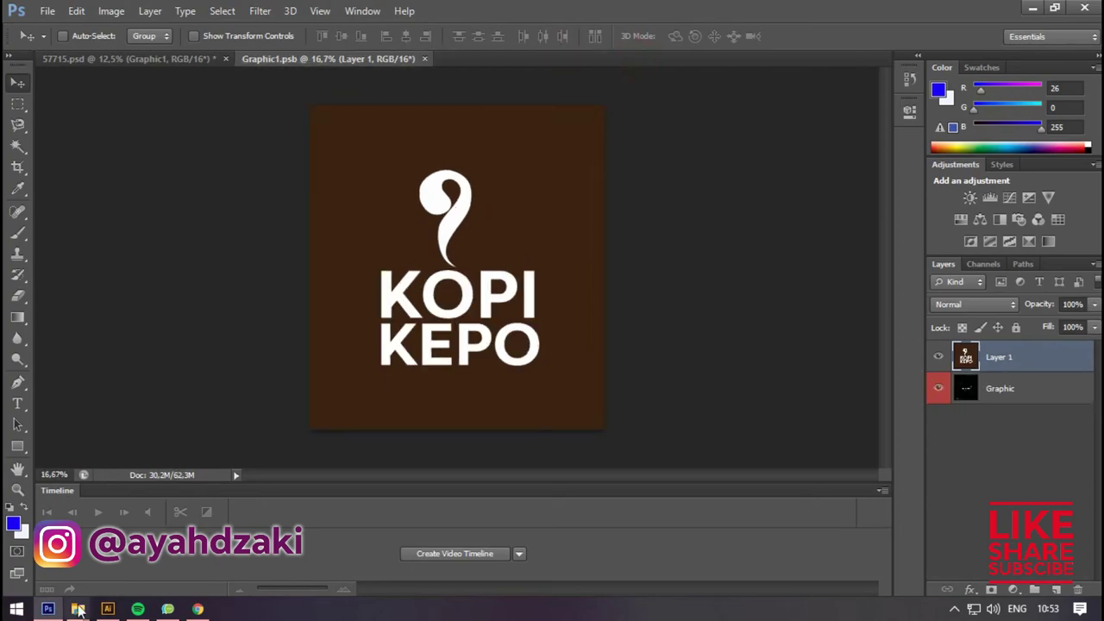
Browse from the Pictures folder to coverlg.jpg, open it as a separate document, and copy the image into Graphic1.psb
{"action": "mouse_move", "coordinate": [77, 609]}
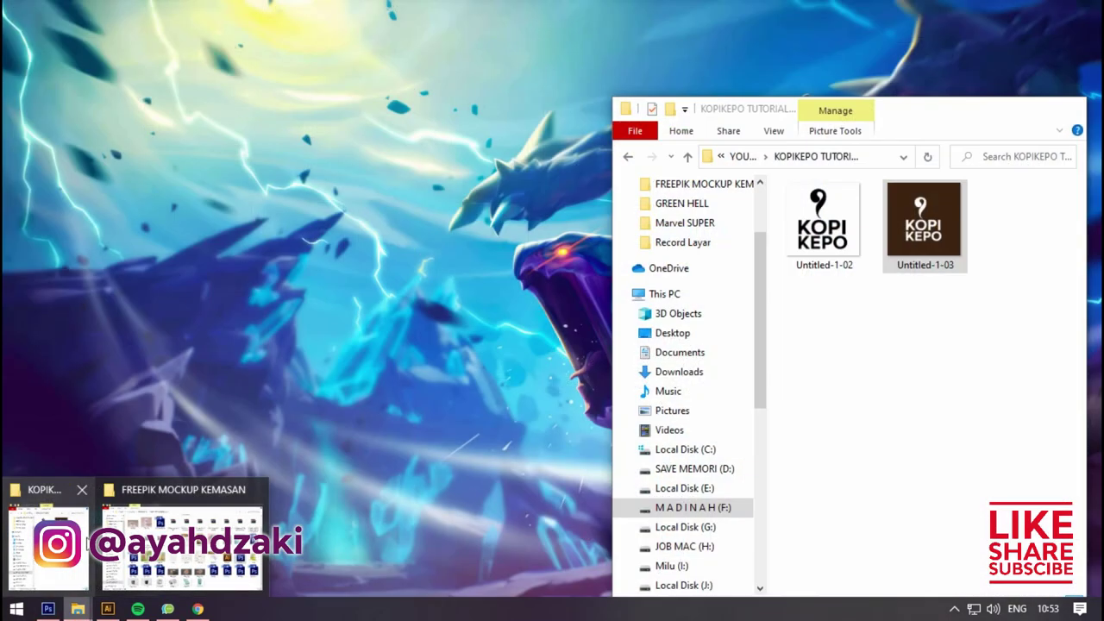
{"action": "left_click", "coordinate": [48, 539]}
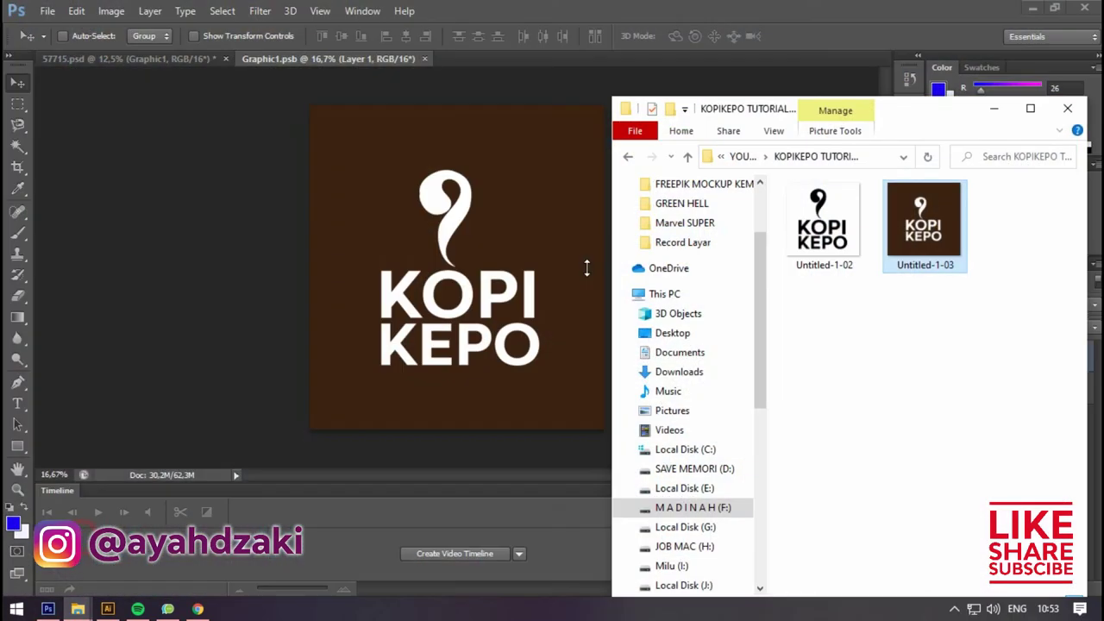
{"action": "left_click", "coordinate": [672, 411]}
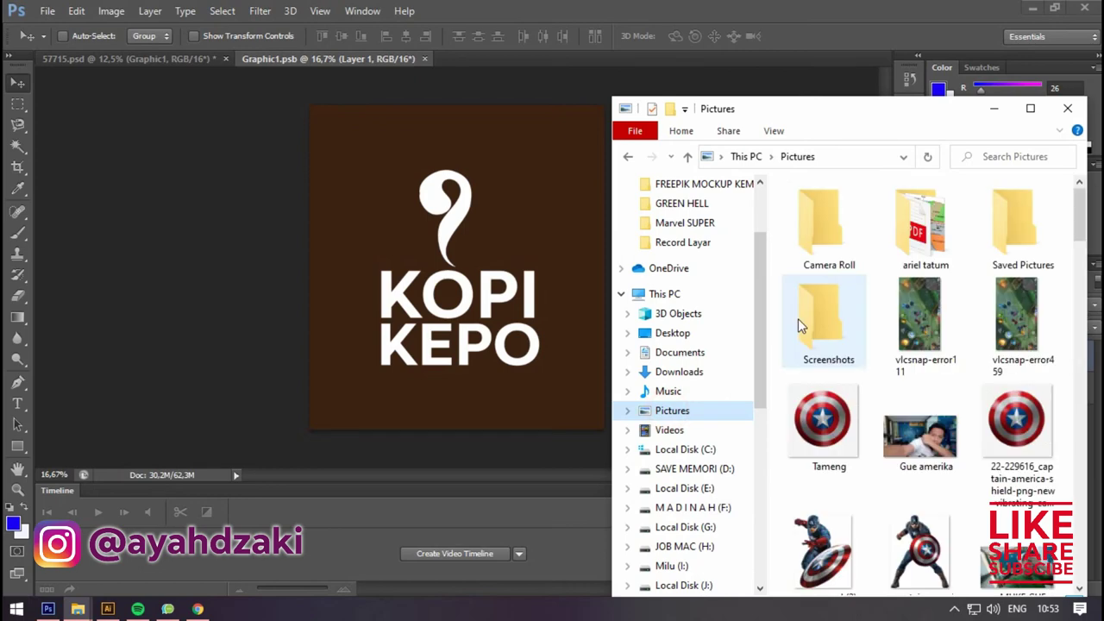
{"action": "double_click", "coordinate": [798, 325]}
{"action": "left_click_drag", "start_coordinate": [924, 370], "coordinate": [611, 107]}
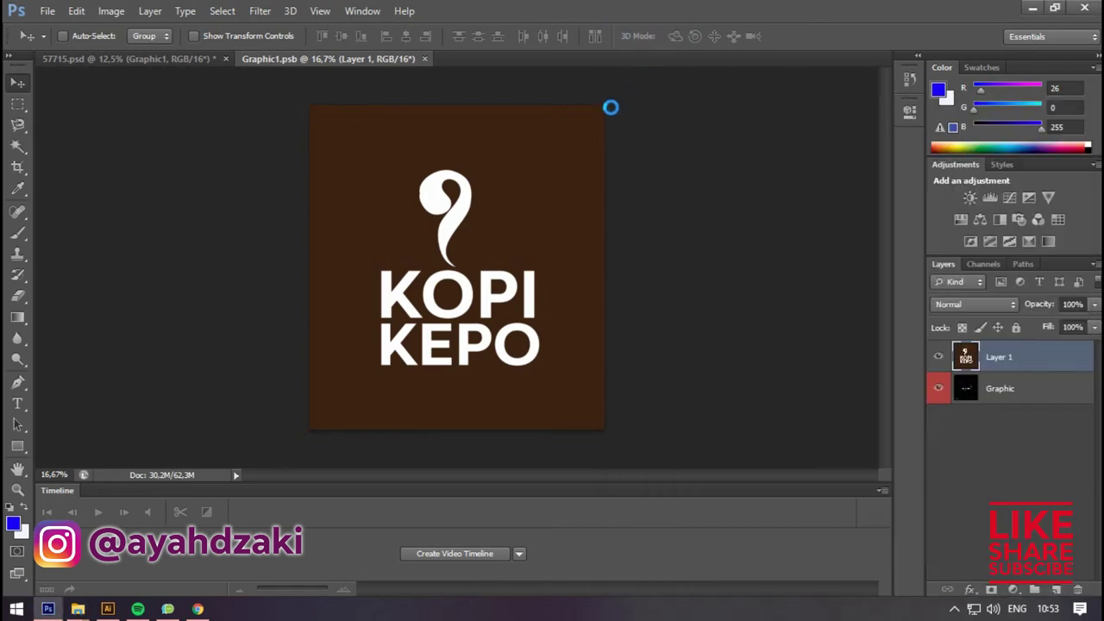
{"action": "left_click_drag", "start_coordinate": [440, 226], "coordinate": [404, 200]}
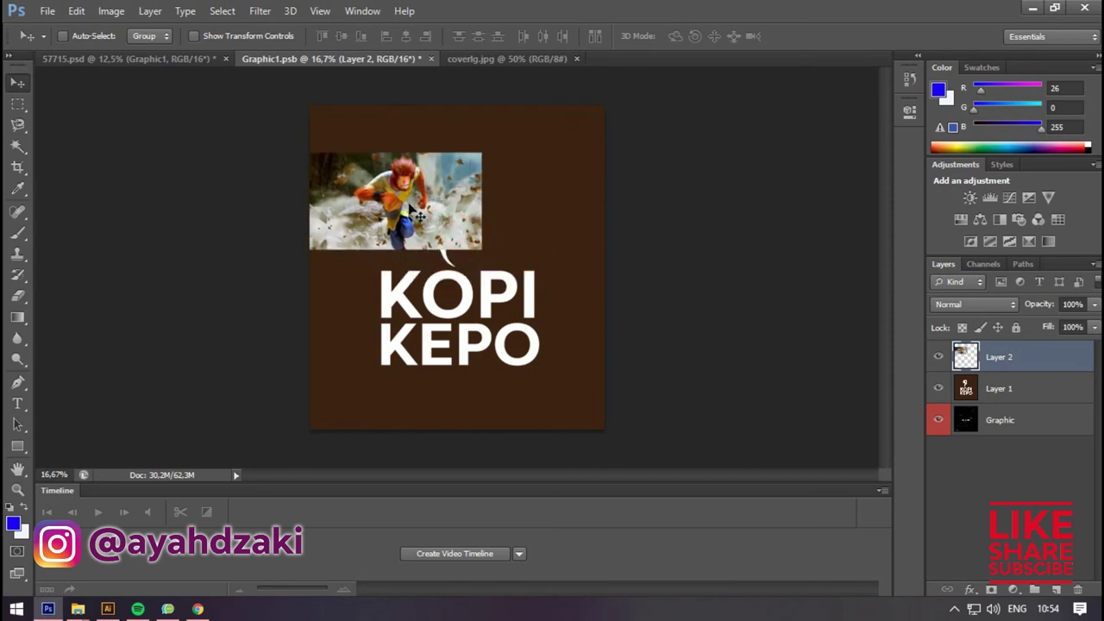
Enlarge the monkey image to cover the canvas with the figure near the centre, save the smart object, and return to 57715.psd
{"action": "key", "text": "ctrl+t"}
{"action": "left_click_drag", "start_coordinate": [707, 511], "coordinate": [775, 481]}
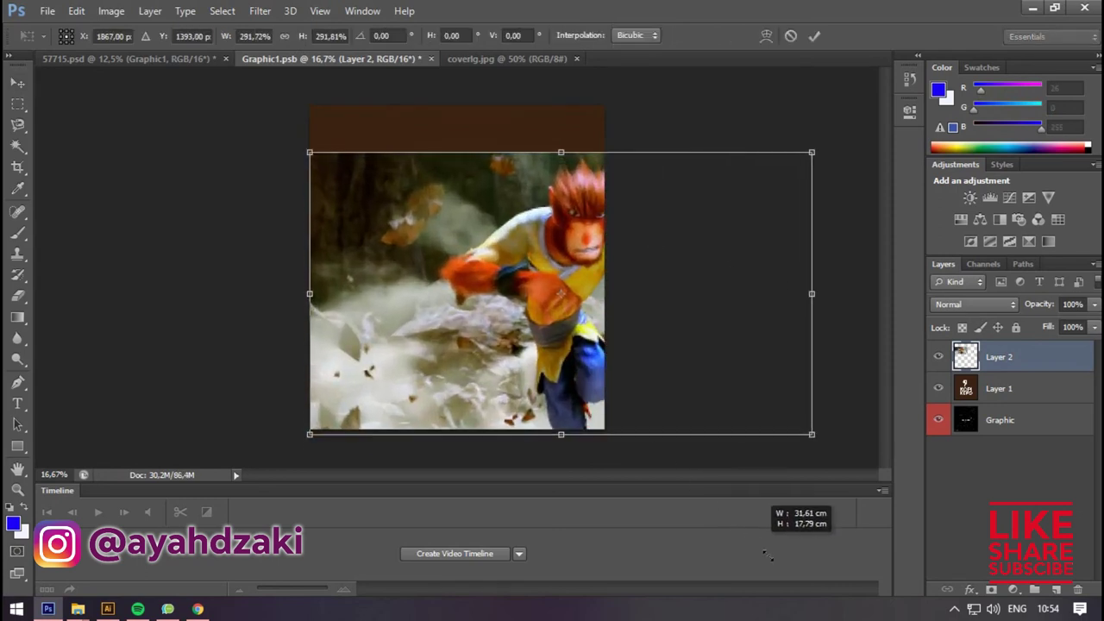
{"action": "left_click_drag", "start_coordinate": [700, 411], "coordinate": [574, 377]}
{"action": "left_click_drag", "start_coordinate": [677, 394], "coordinate": [745, 431]}
{"action": "double_click", "coordinate": [612, 372]}
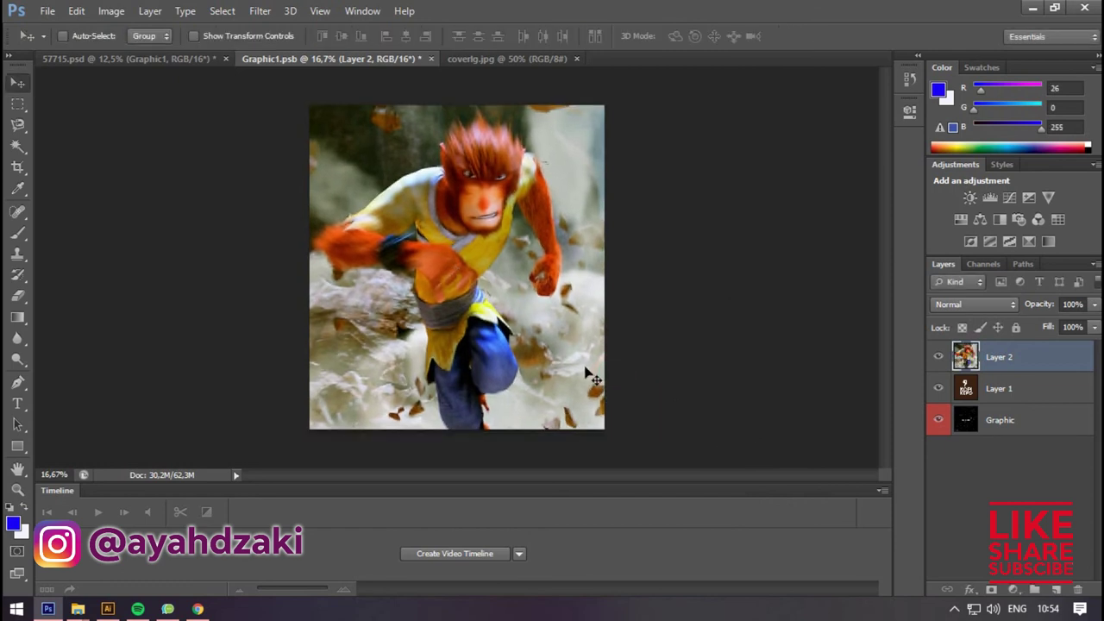
{"action": "key", "text": "ctrl+s"}
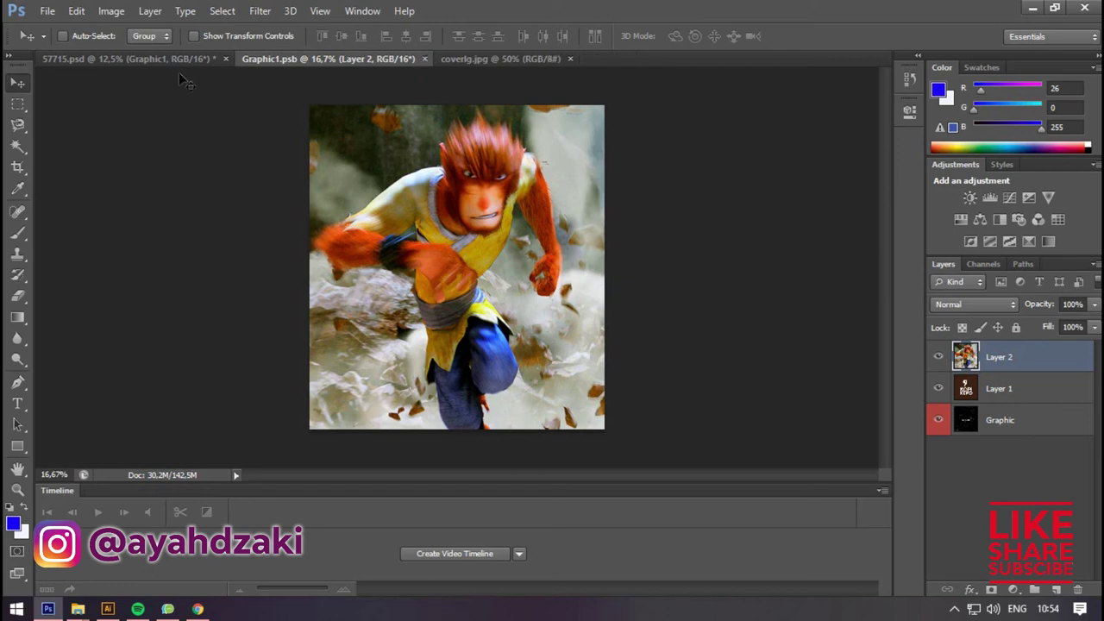
{"action": "left_click", "coordinate": [179, 63]}
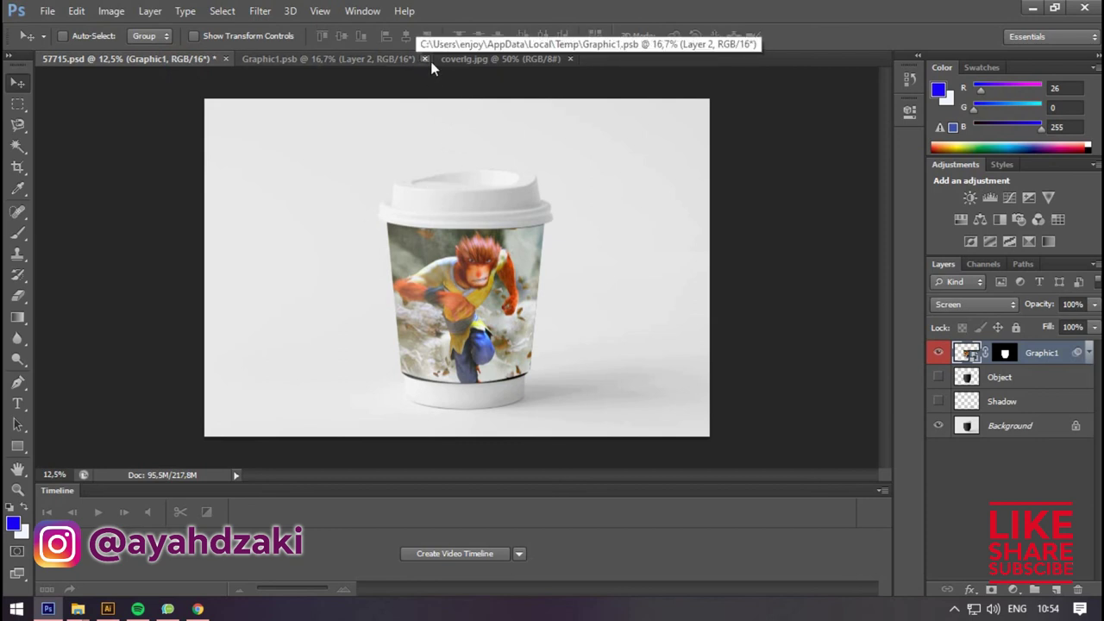
Close coverlg.jpg, Graphic1.psb and 57715.psd, discarding the unsaved changes to the cup mockup
{"action": "left_click", "coordinate": [567, 60]}
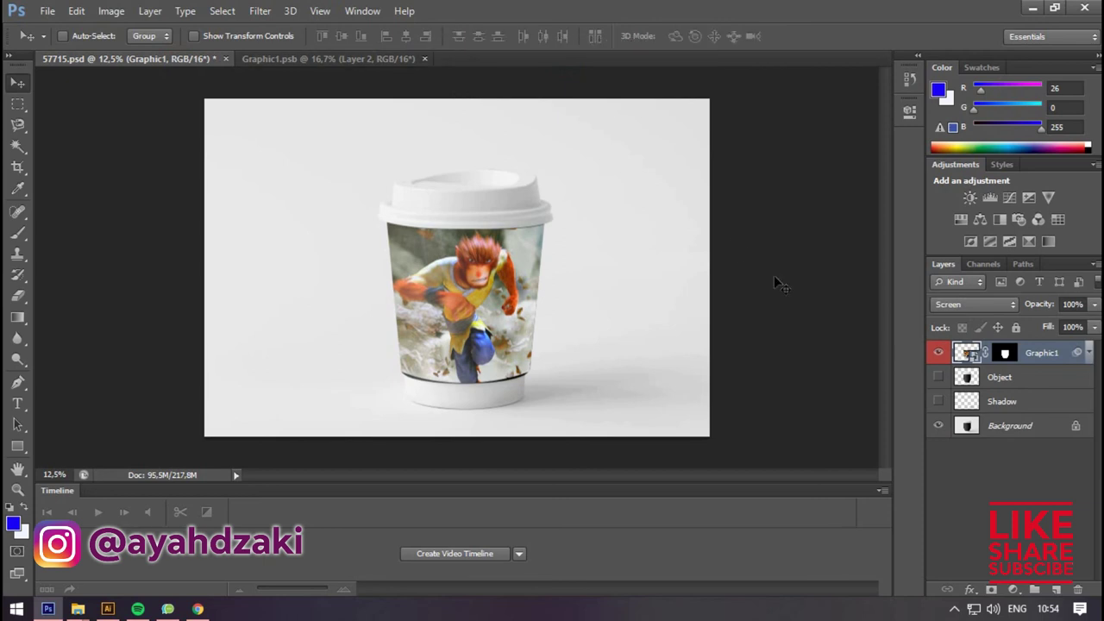
{"action": "left_click", "coordinate": [424, 59]}
{"action": "left_click", "coordinate": [225, 59]}
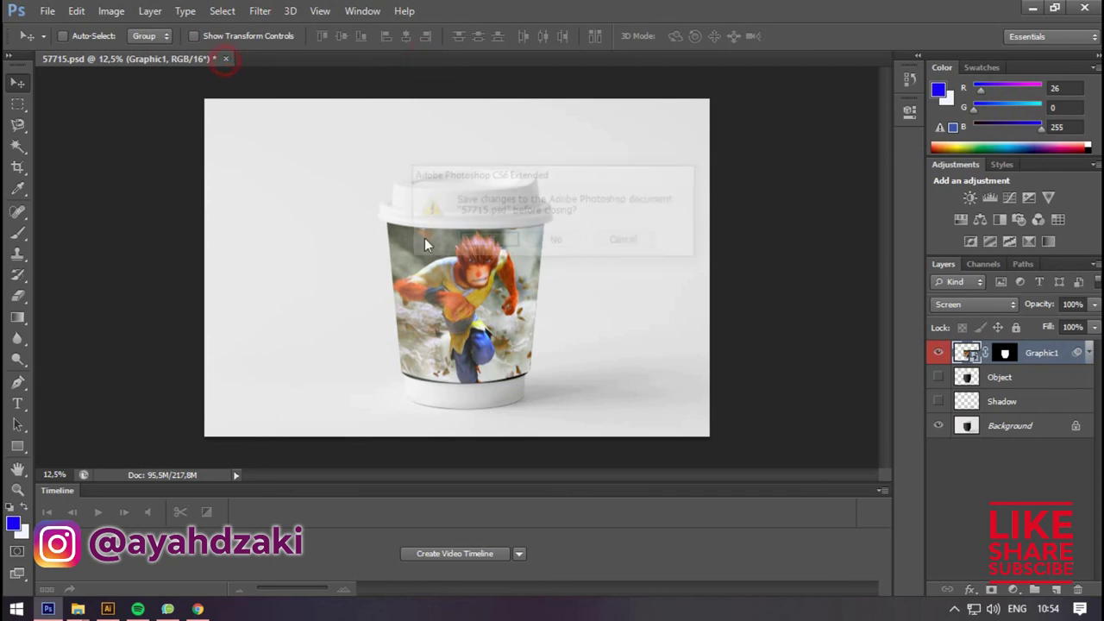
{"action": "left_click", "coordinate": [561, 239]}
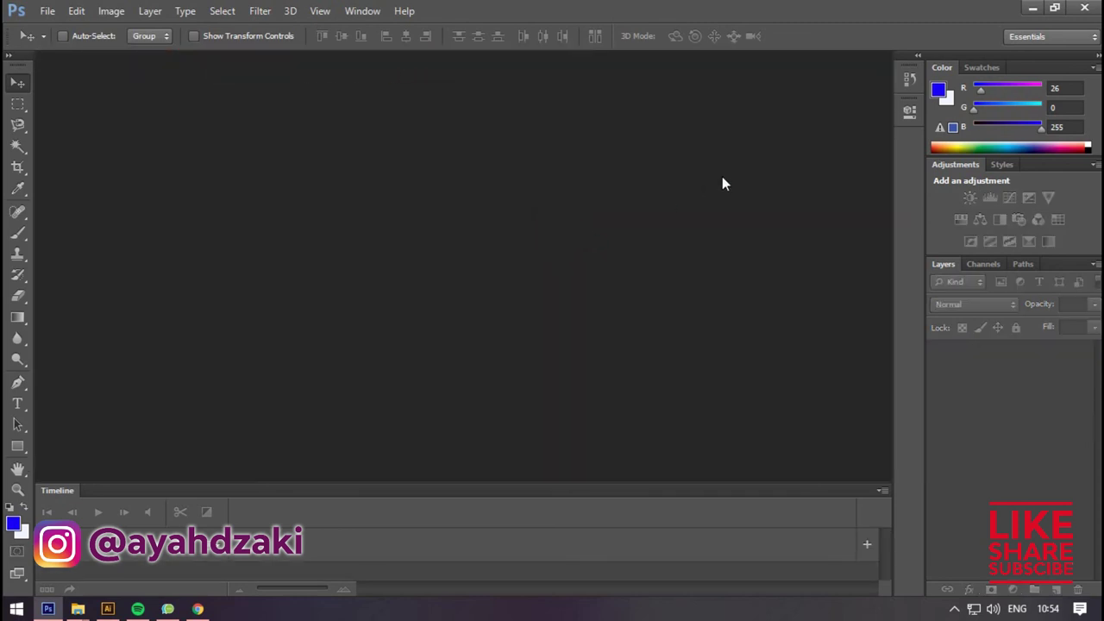